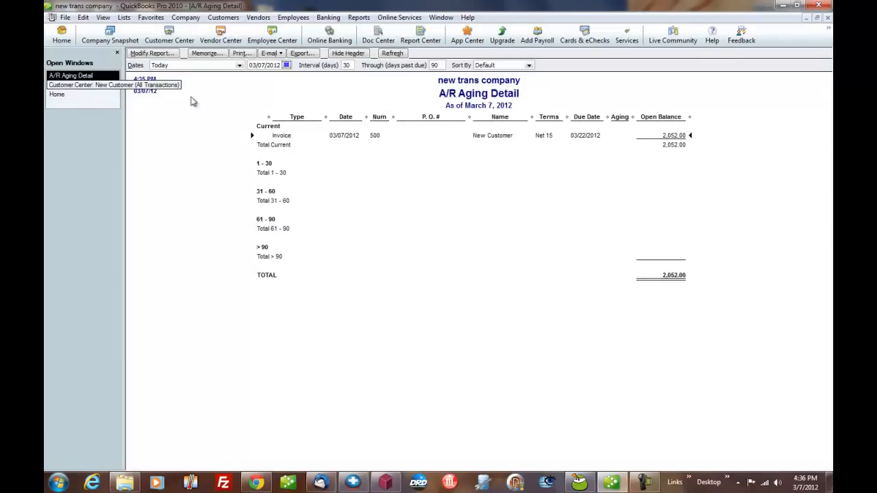
Review the existing invoice 500 for New Customer through the Customer Center and Create Invoices window.
click(87, 85)
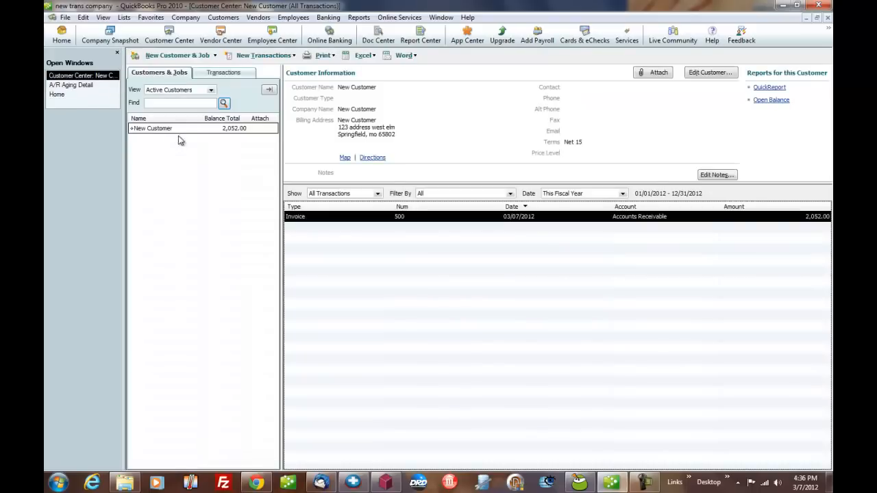
click(70, 96)
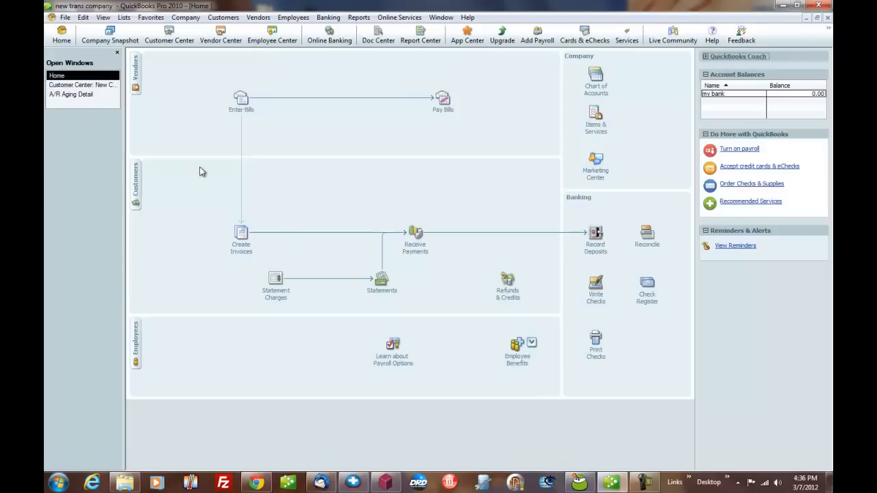
click(220, 239)
click(148, 56)
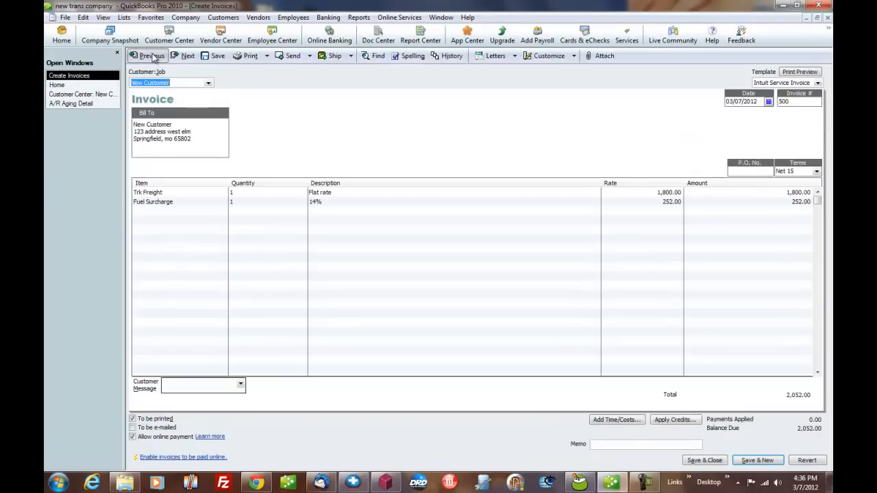
click(828, 17)
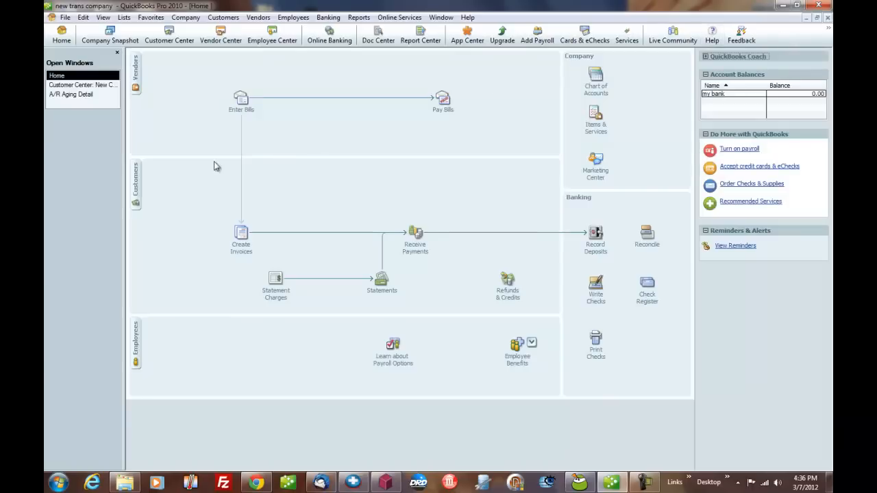
Start receiving a payment from New Customer for the amount of 2052.
click(413, 236)
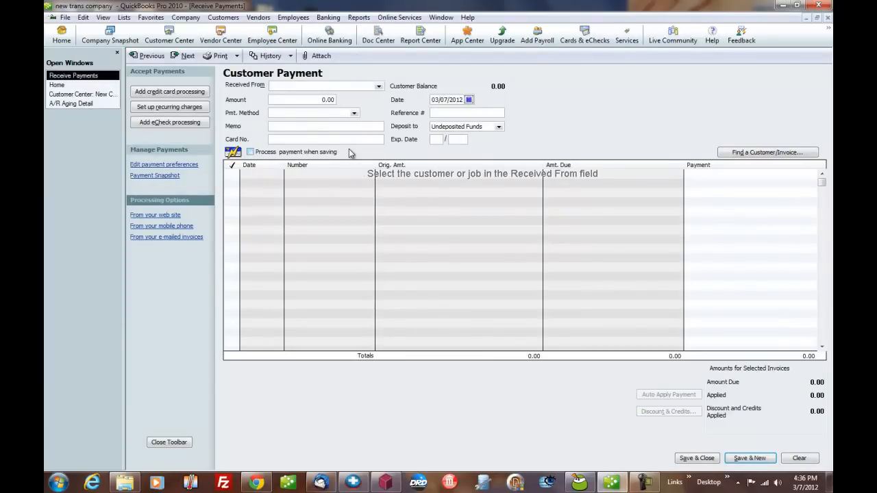
text(New Customer)
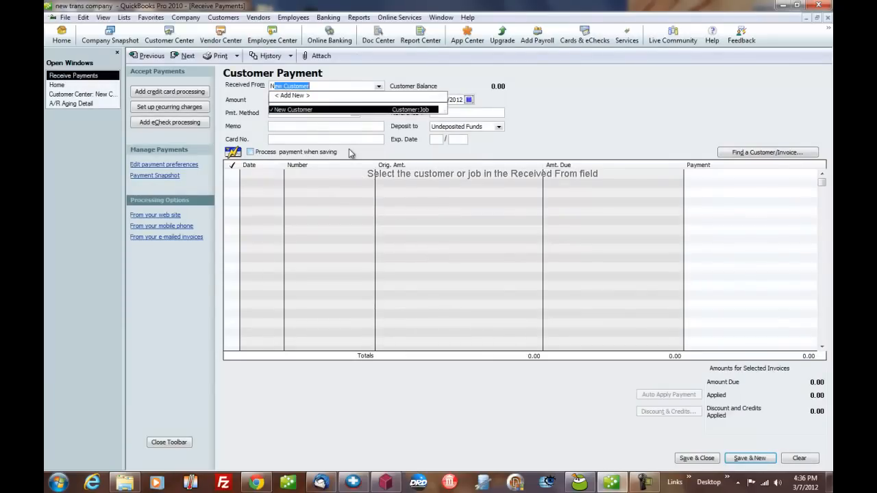
key(Tab)
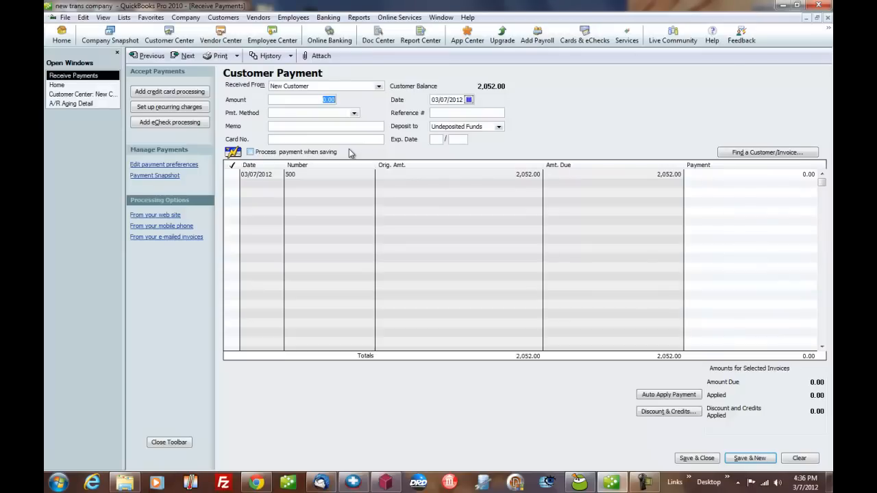
text(2052)
key(Tab)
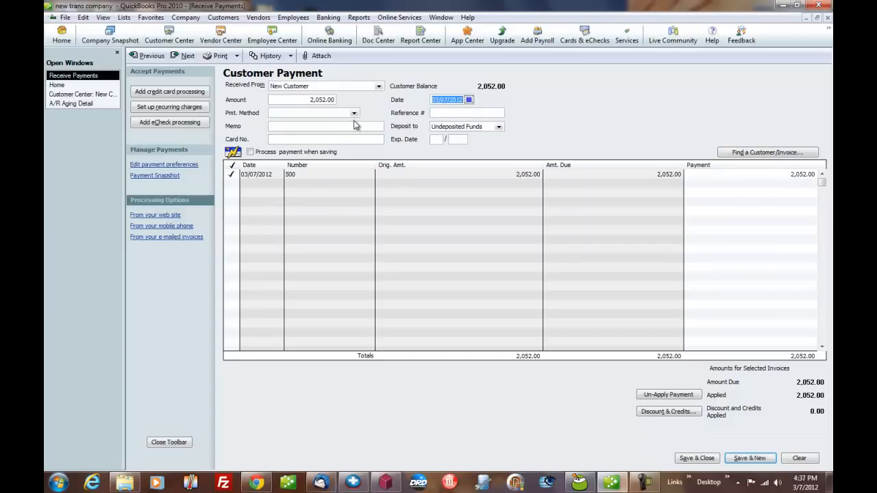
Set the payment method to Check with check number 1254.
click(354, 113)
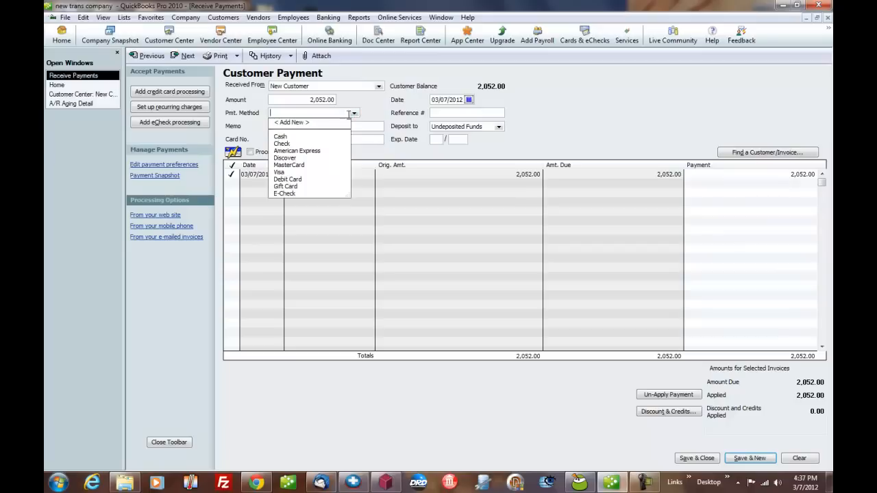
click(286, 144)
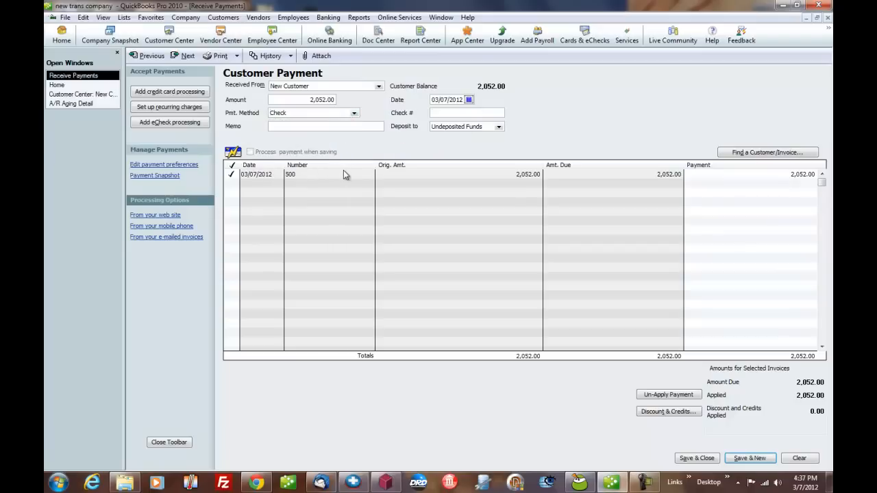
text(1254)
Deposit the payment to my bank and save and close the payment.
click(499, 127)
click(455, 150)
click(330, 100)
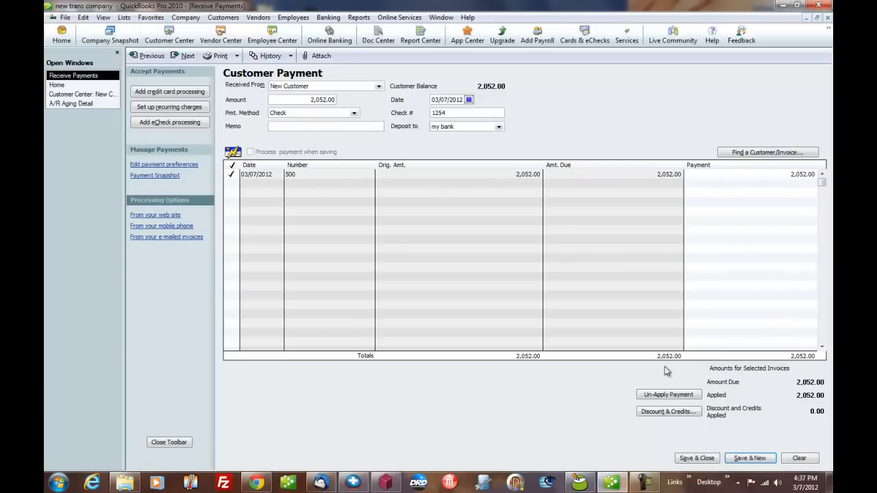
click(696, 458)
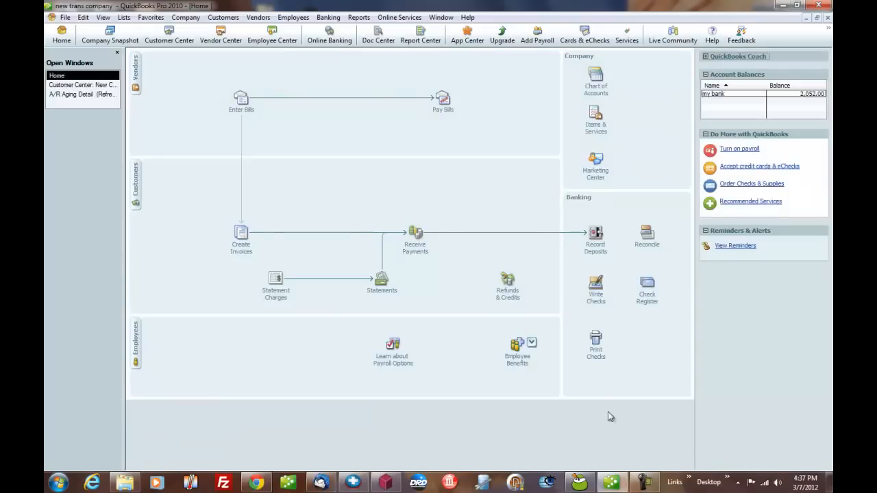
Open the my bank check register to review the recorded deposit.
click(647, 293)
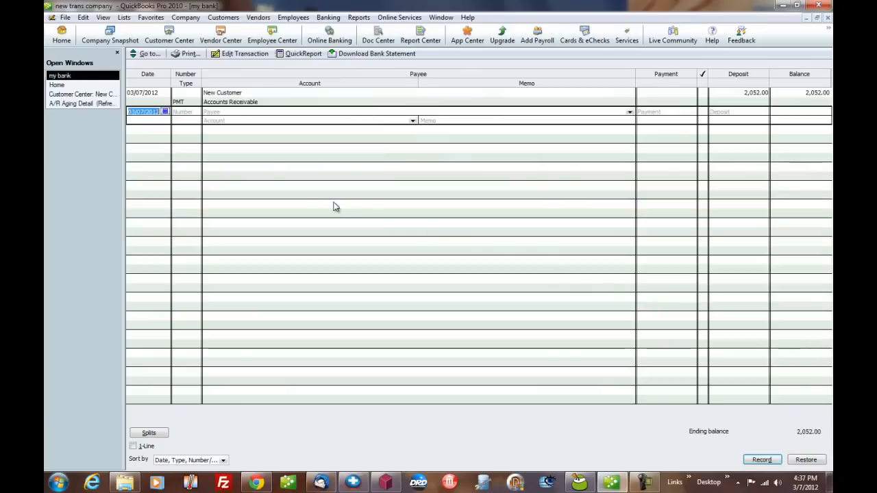
click(748, 97)
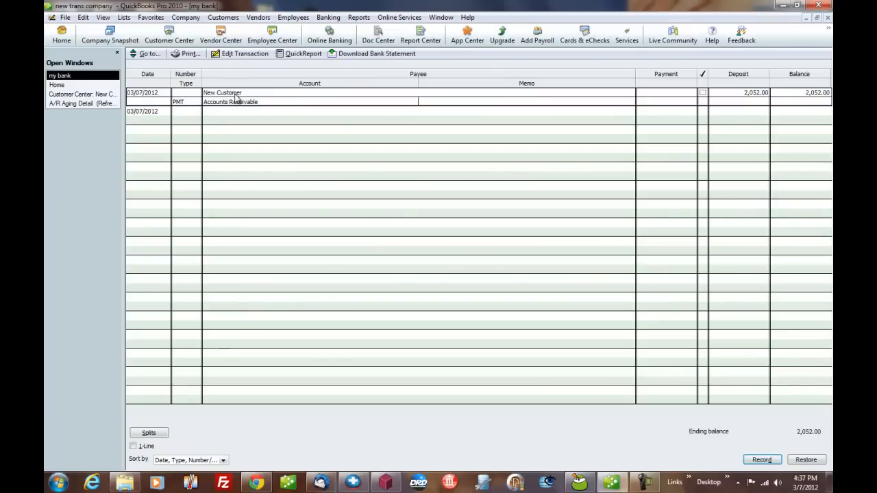
click(74, 87)
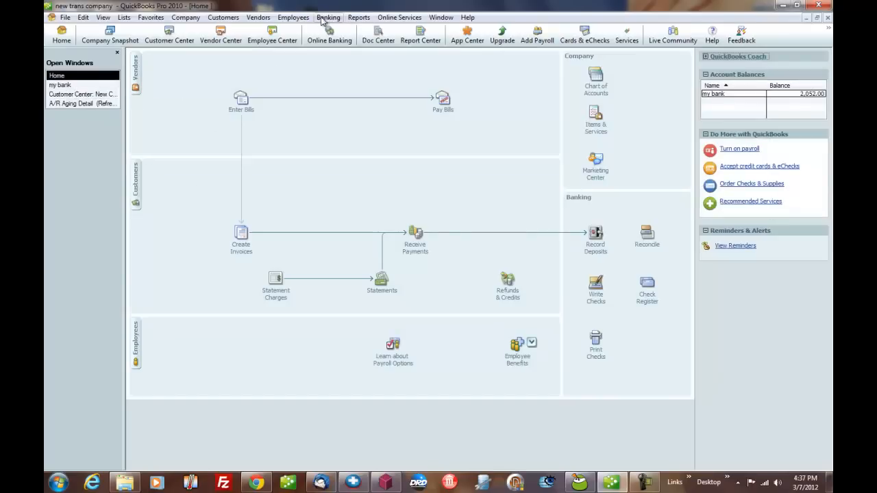
Open the A/R Aging Detail report from customers and receivables reports, then close it.
click(358, 17)
mouse_move(389, 100)
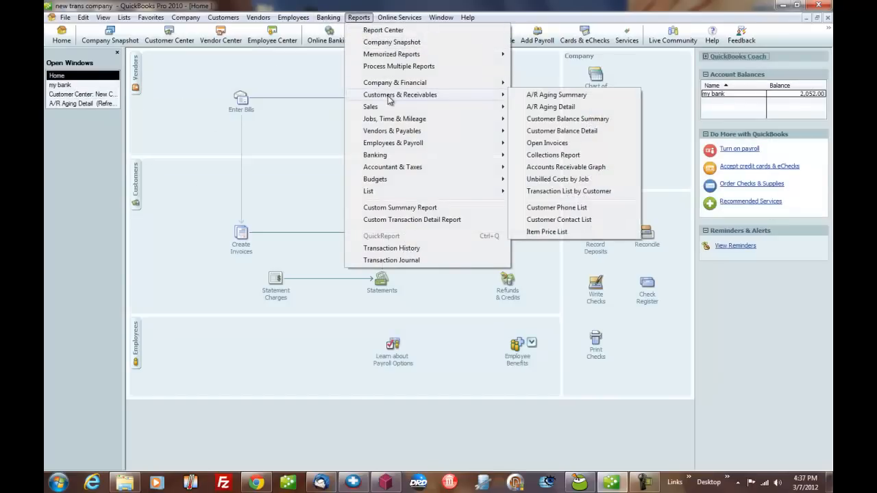
click(545, 108)
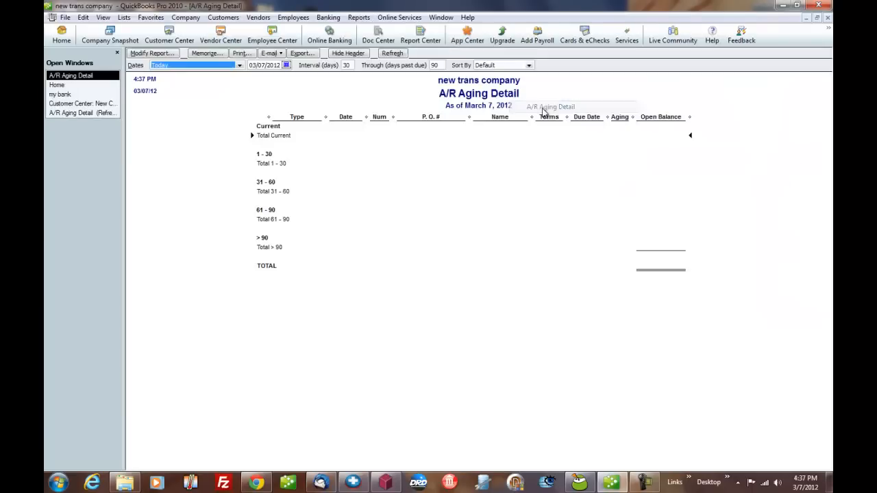
click(827, 17)
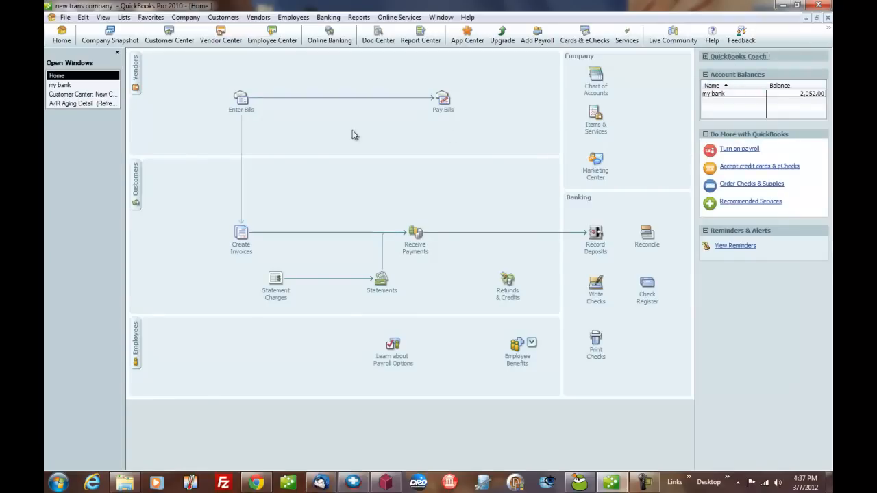
Open the Item List to review the items, then return to the home page.
click(123, 18)
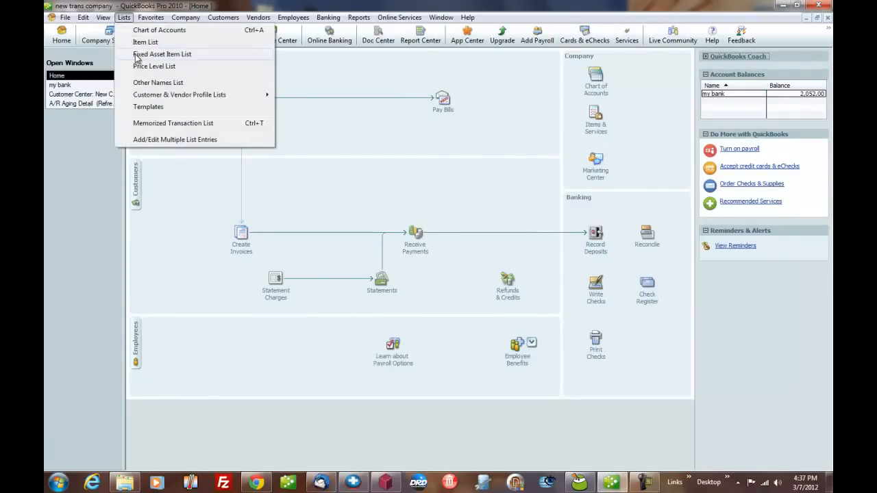
click(137, 39)
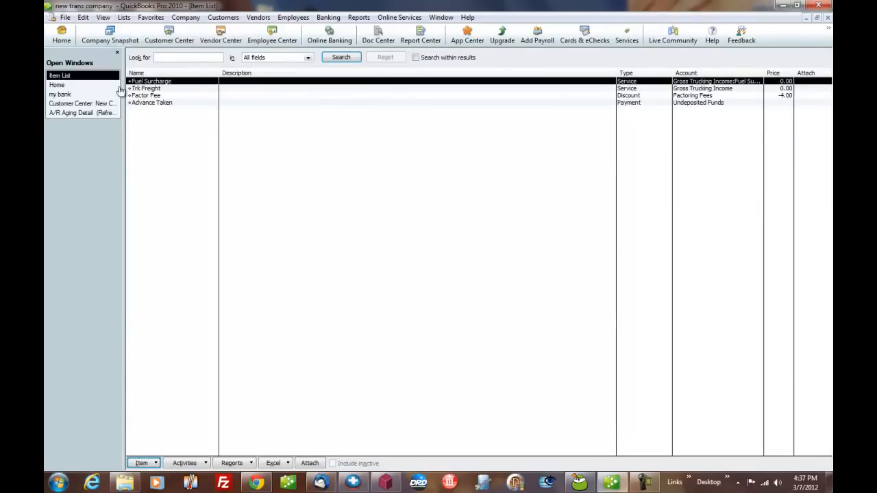
click(72, 85)
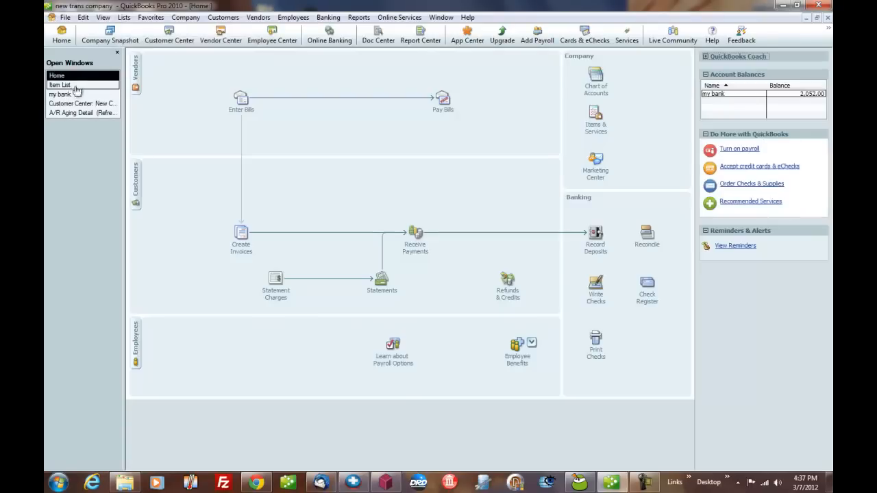
Review the previous invoice and the customer's invoice and payment transactions in the Customer Center.
click(241, 246)
click(148, 56)
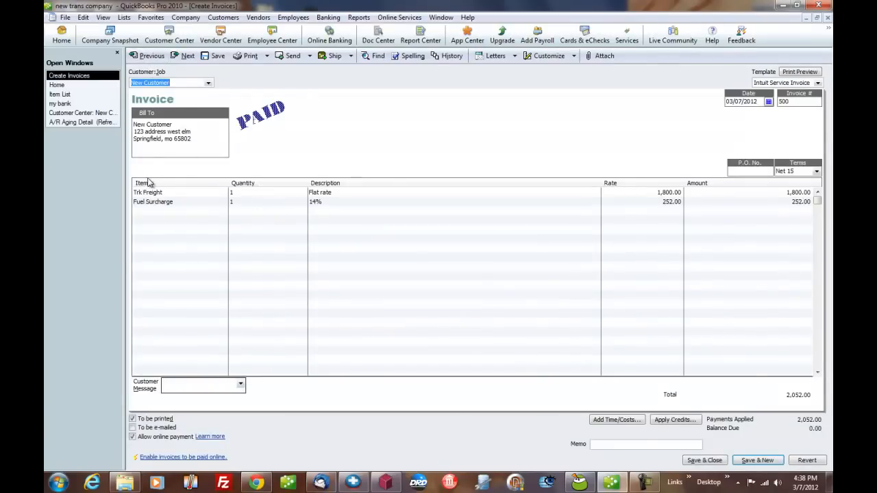
click(76, 113)
click(303, 228)
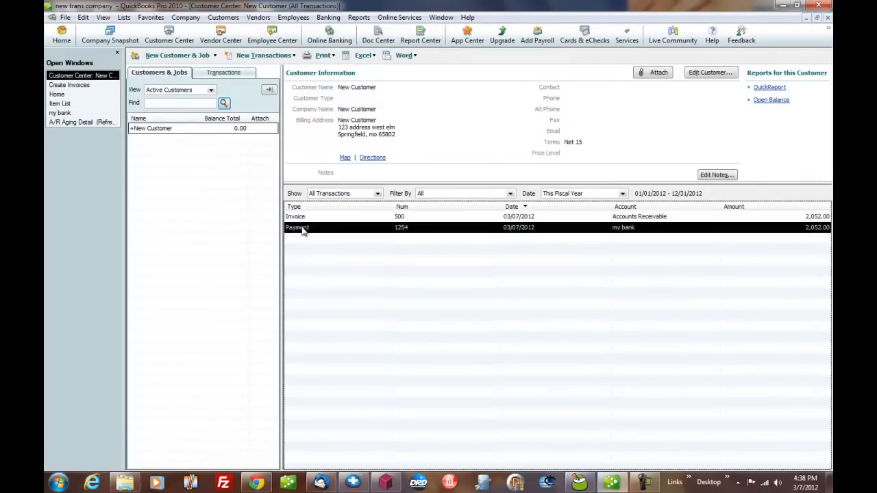
click(376, 218)
click(378, 225)
click(363, 218)
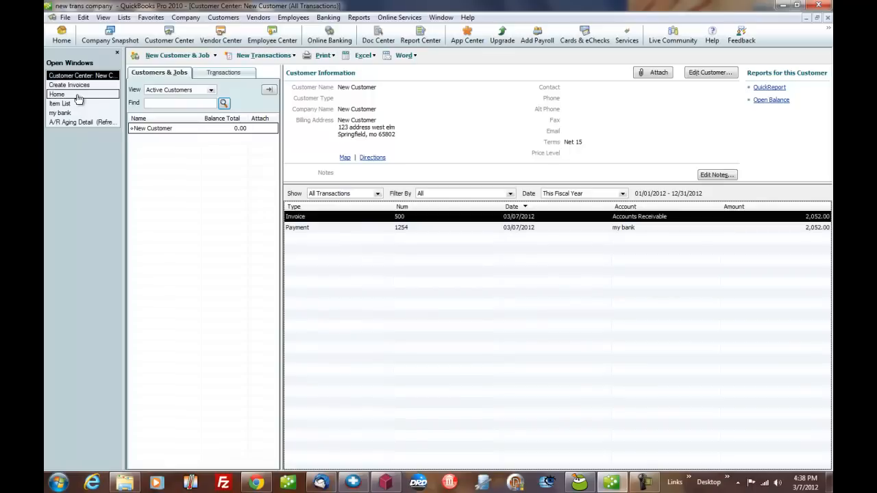
Refresh the A/R Aging Detail report and minimize QuickBooks.
click(83, 123)
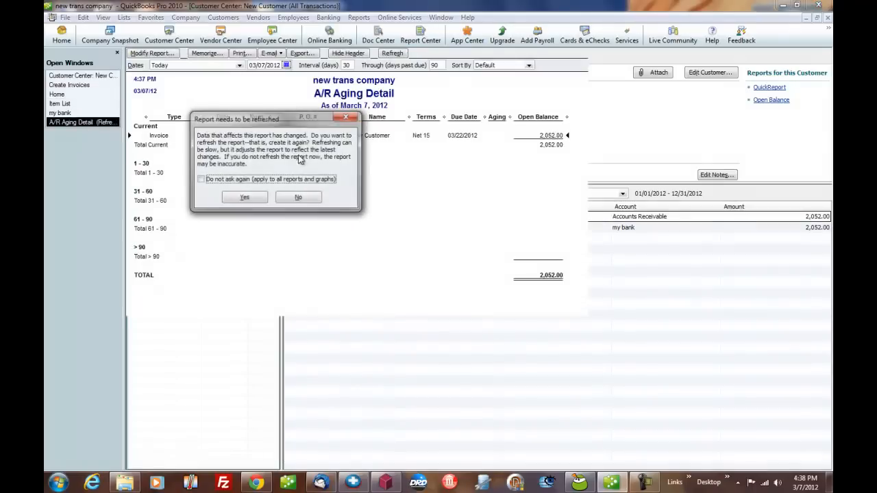
click(247, 197)
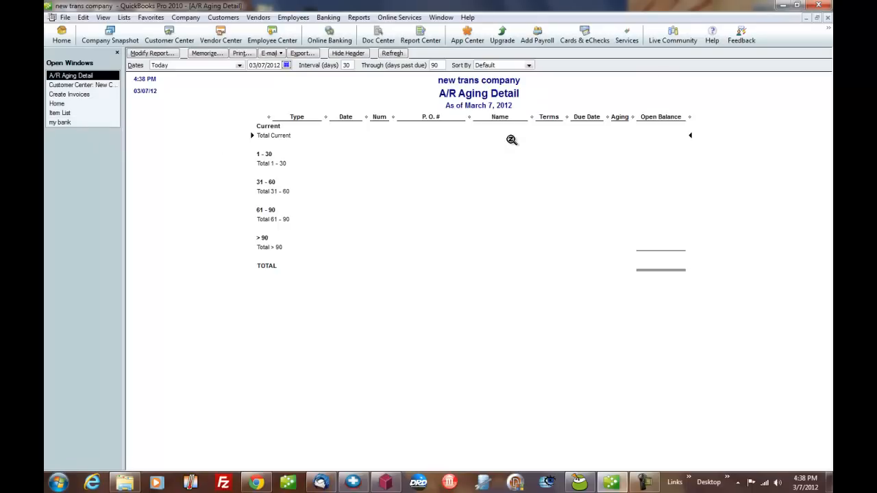
click(785, 5)
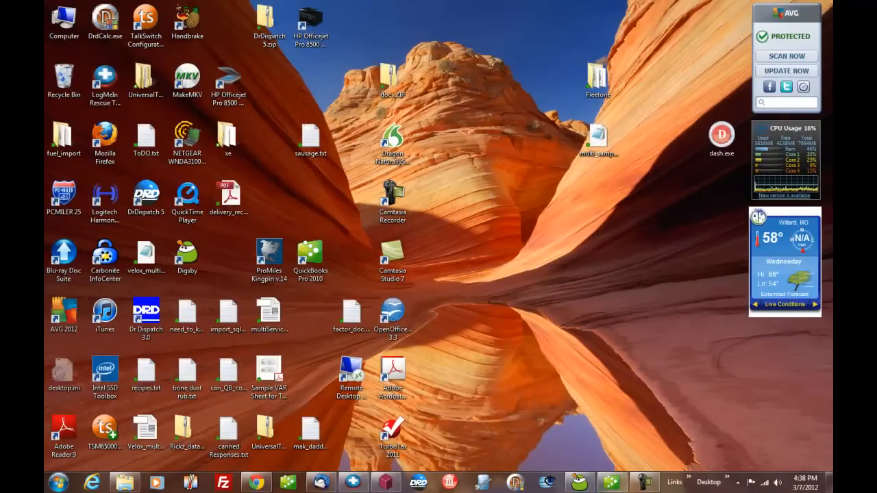
Switch to Dr Dispatch, open Truck Dispatch, and review load 235's customer rate details.
click(612, 484)
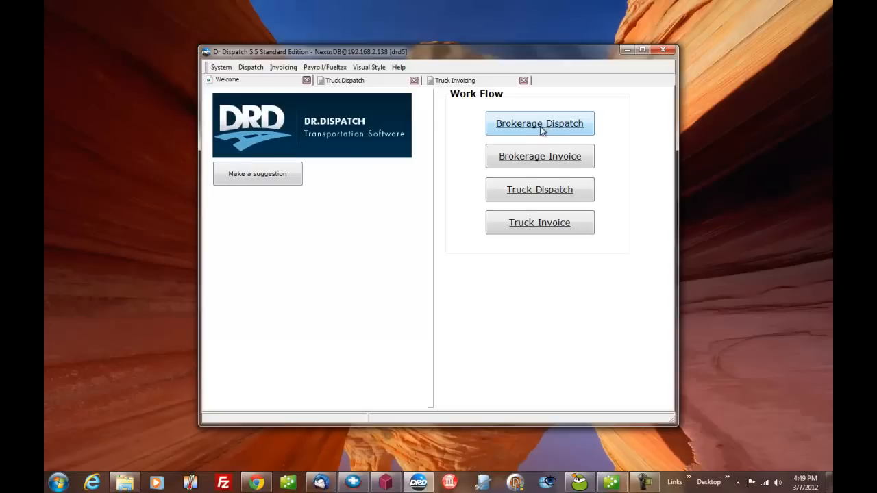
click(528, 197)
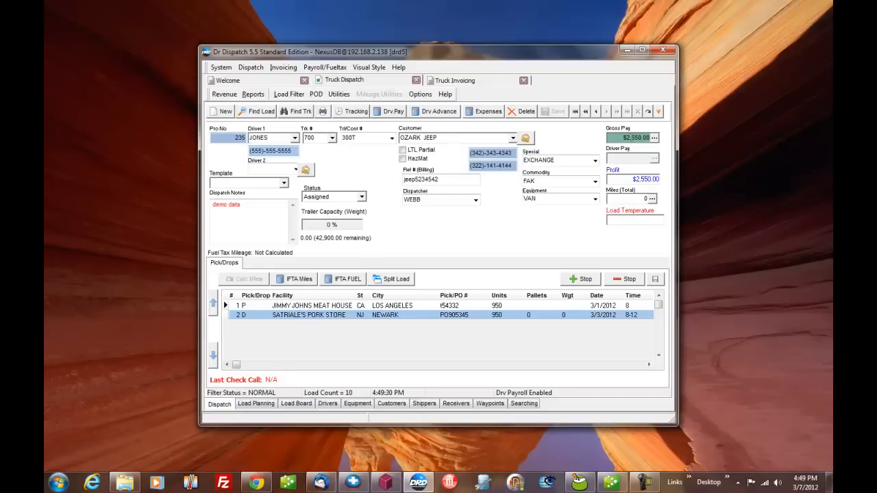
click(655, 138)
click(472, 256)
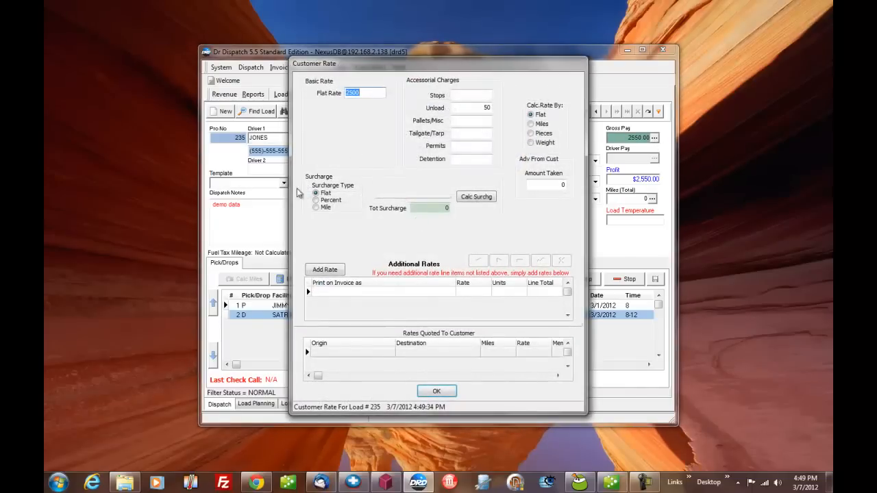
click(436, 391)
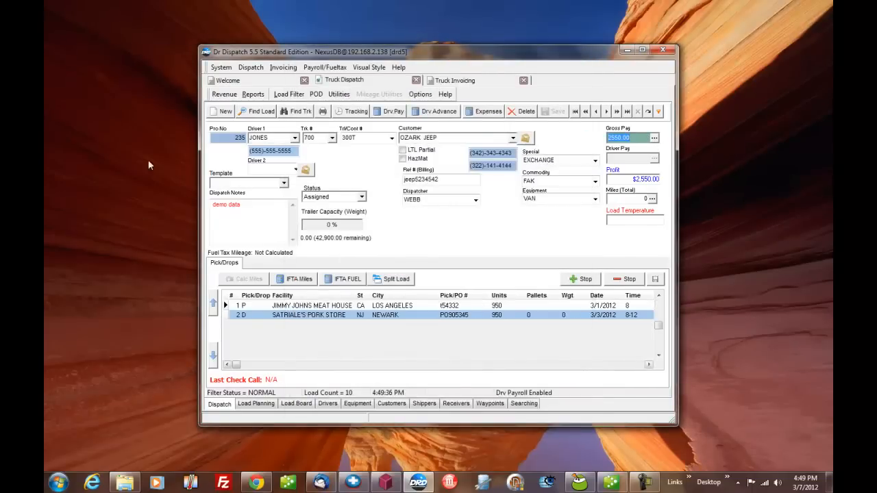
Create a new load and assign the re-occurring load template 229T to it.
click(222, 111)
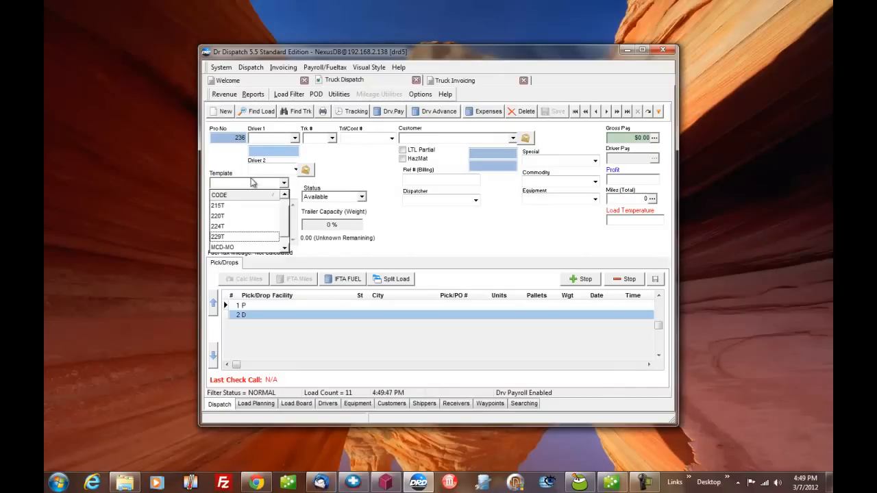
click(233, 237)
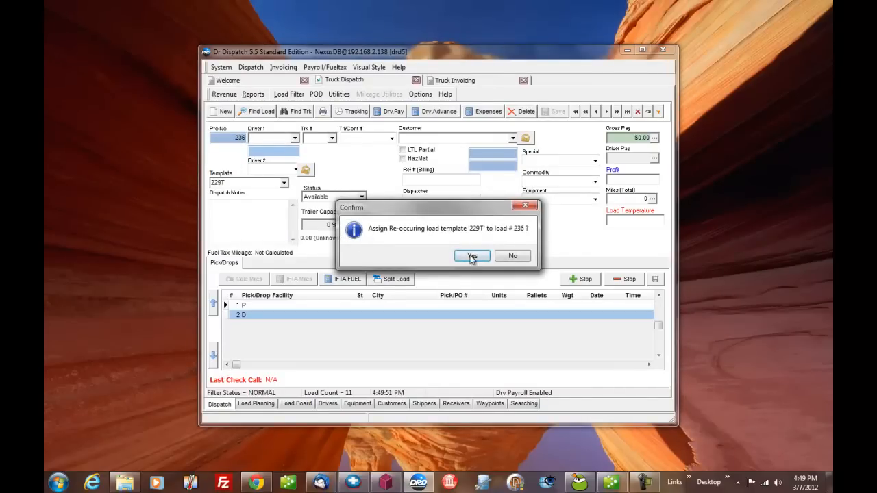
click(472, 256)
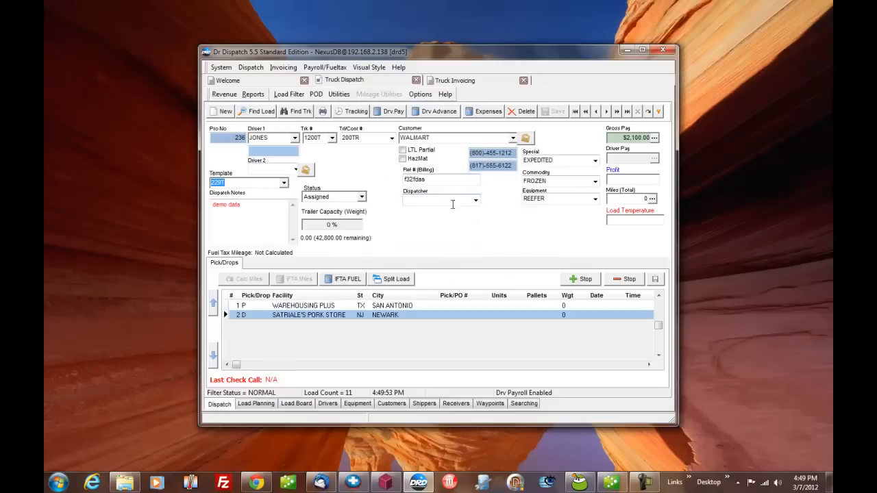
Copy the current load into 3 copies, including deadhead and route miles.
click(339, 94)
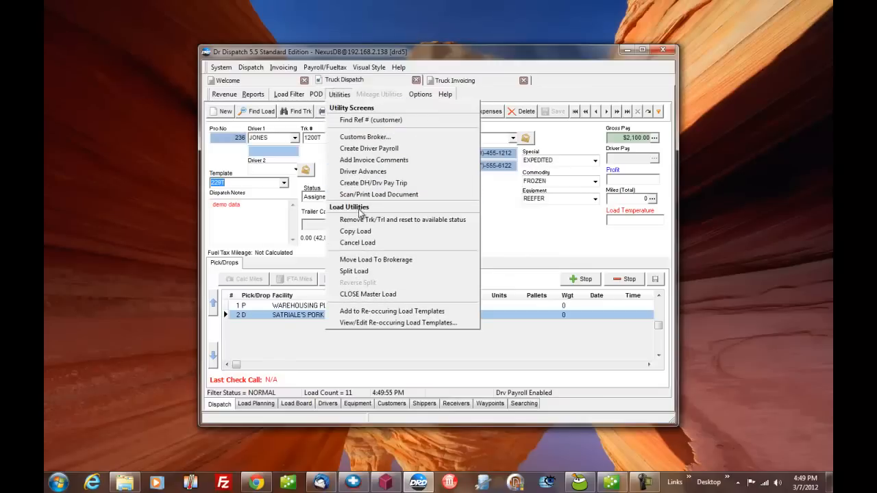
click(359, 230)
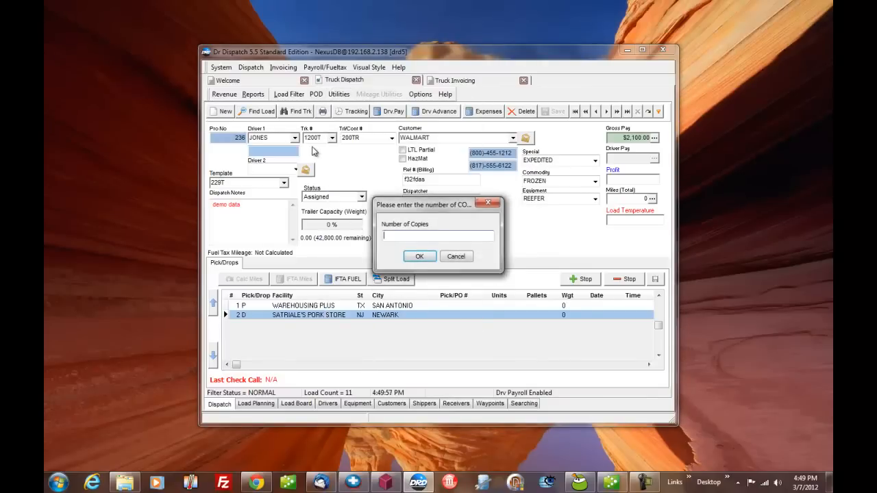
text(3)
key(Return)
key(Return)
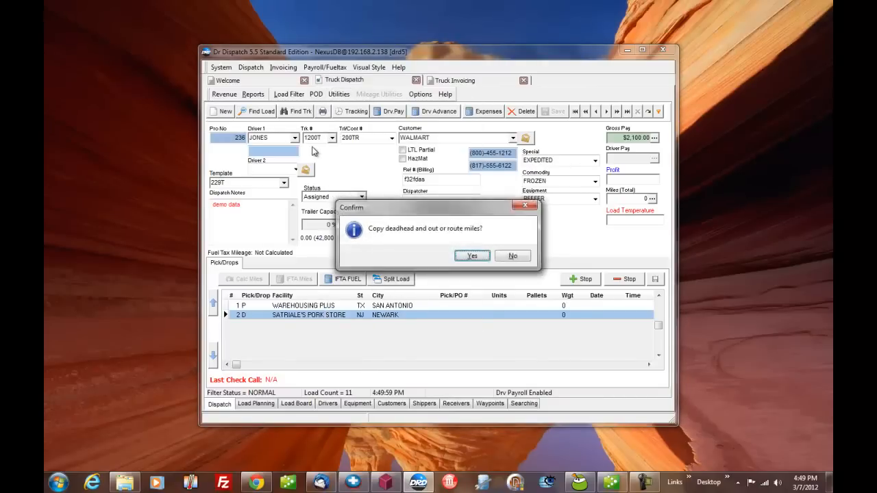
key(Return)
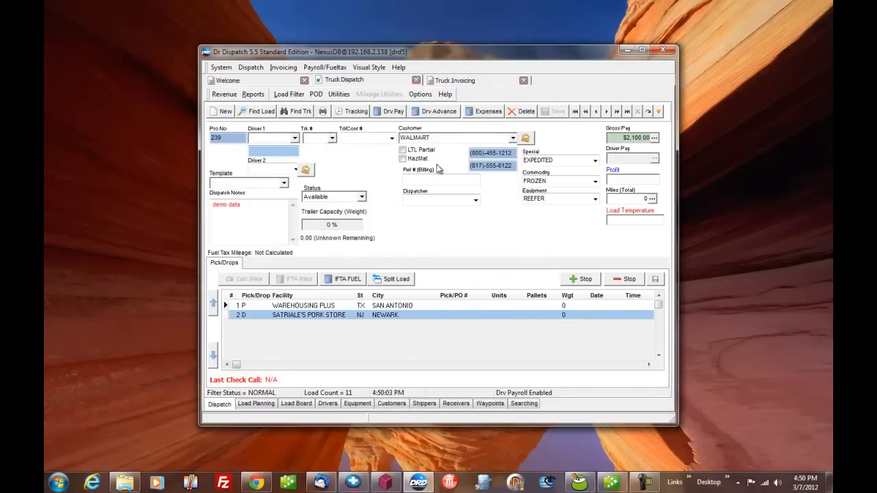
Assign driver GRISWOLD and truck 500 to load 239, dismissing the compliance warnings.
click(282, 143)
text(GRISWOLD)
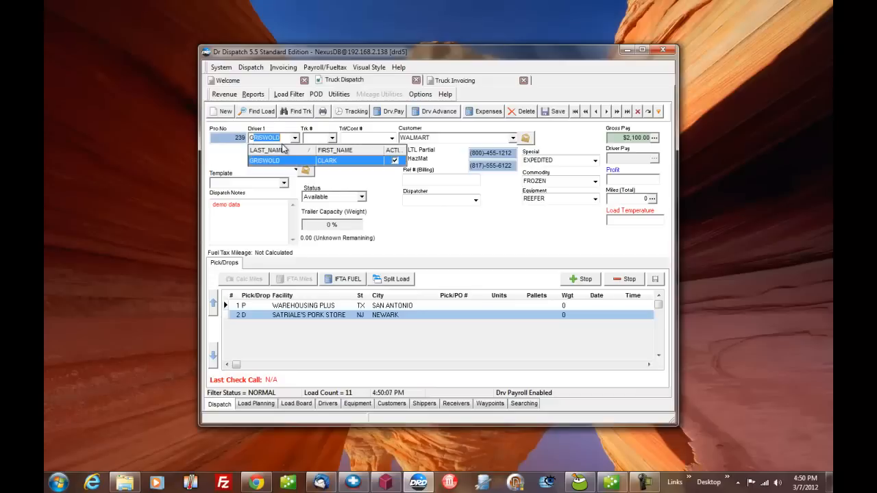
key(Tab)
key(Return)
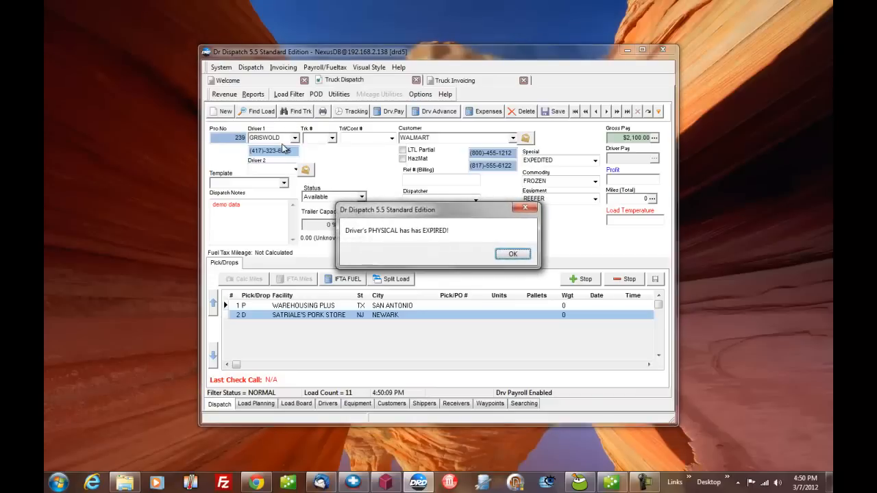
key(Return)
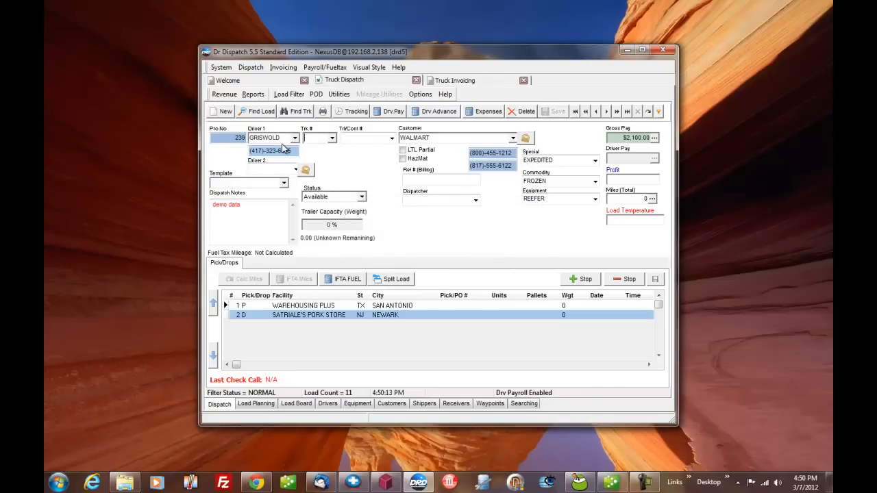
text(5)
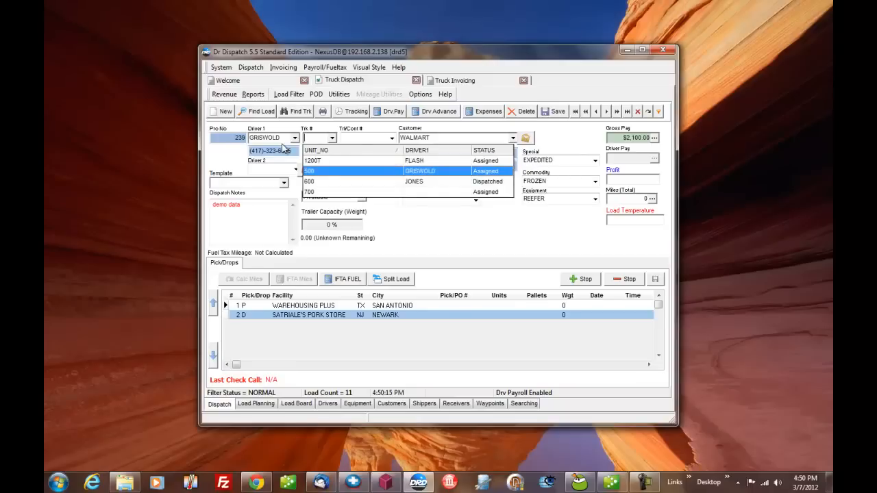
key(Return)
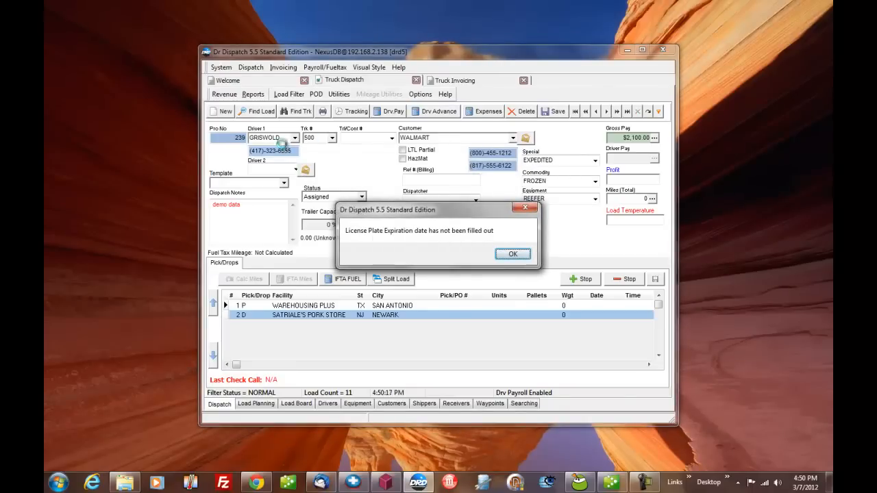
key(Return)
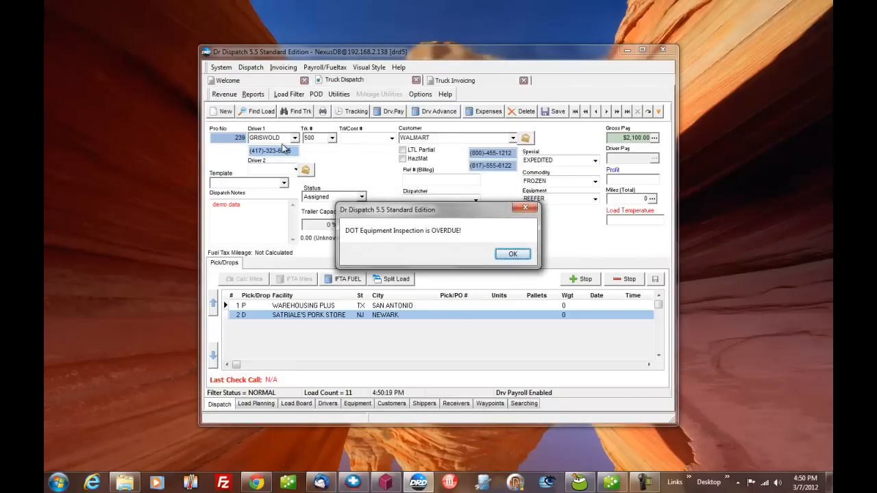
key(Return)
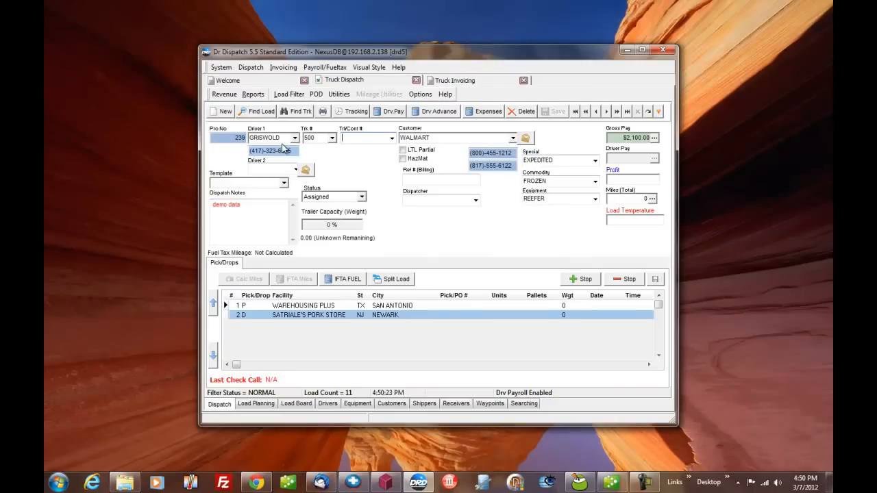
Set load 239's trailer to 200TR and dismiss the warnings.
text(5)
key(Down)
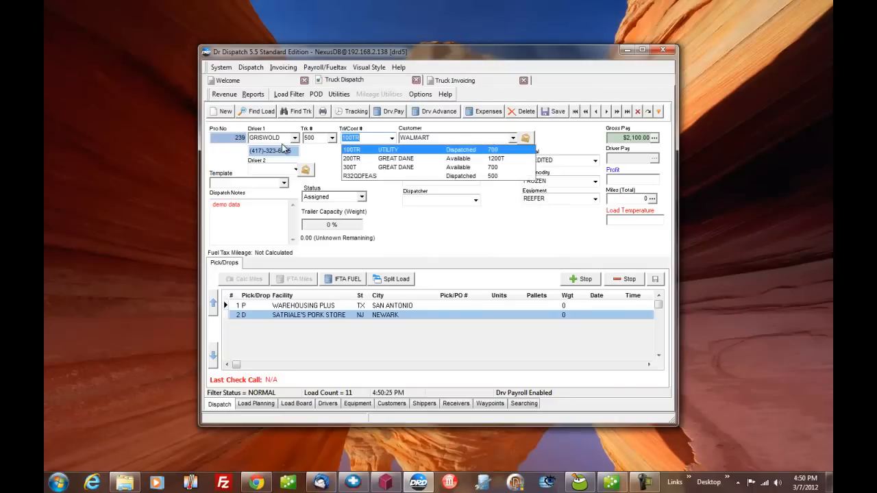
key(Down)
key(Return)
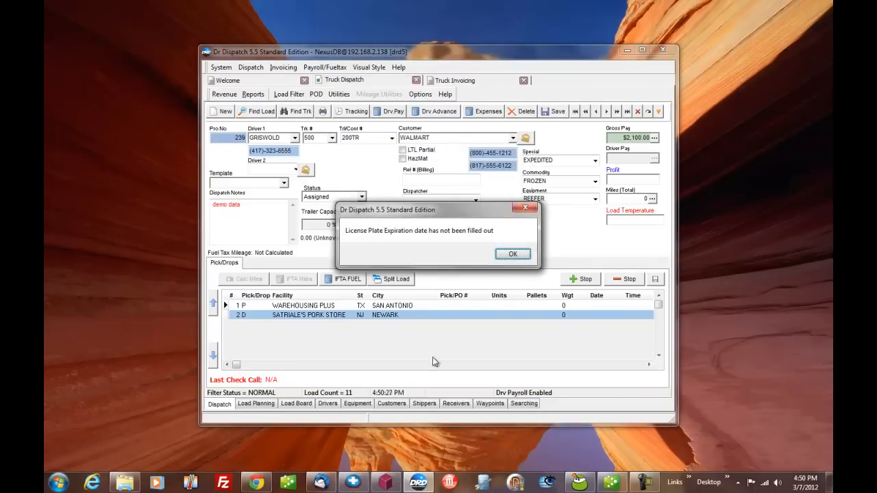
click(511, 255)
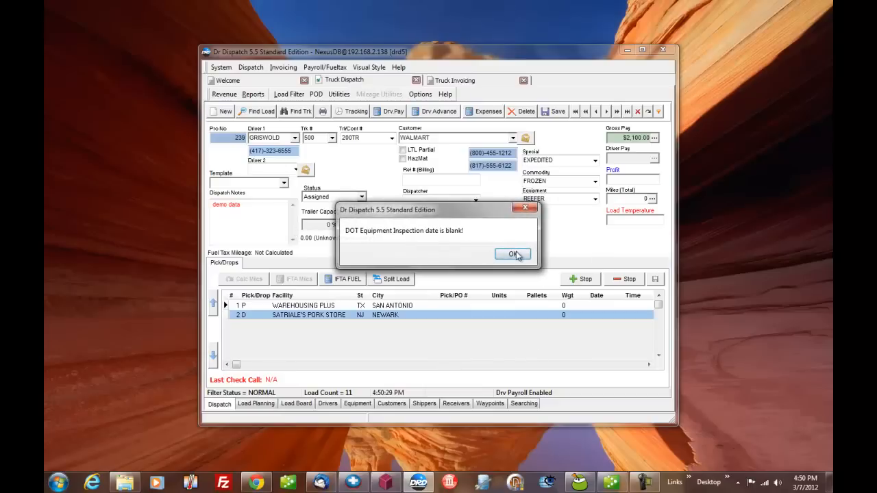
click(514, 255)
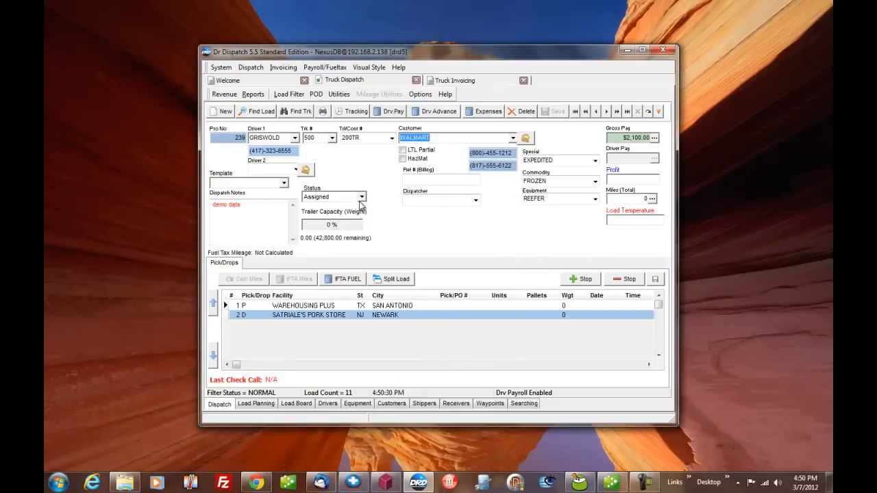
Open load 213 from the Load Board and view its print options without printing.
click(297, 404)
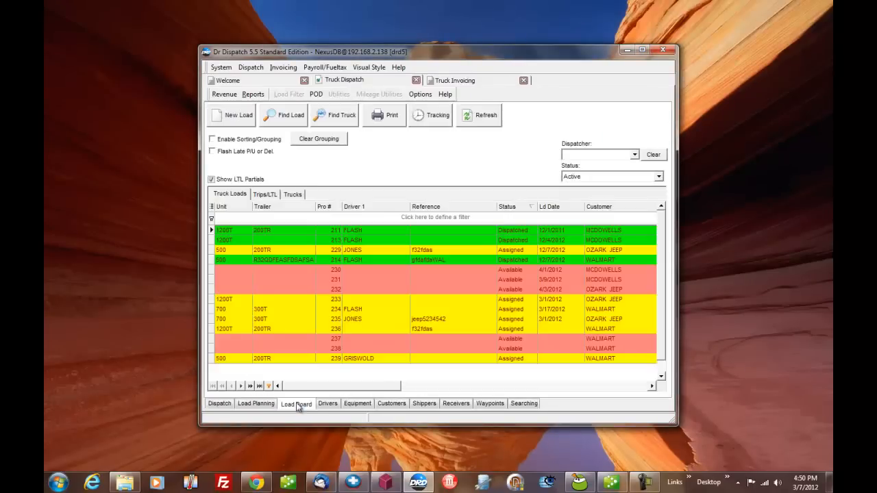
click(361, 239)
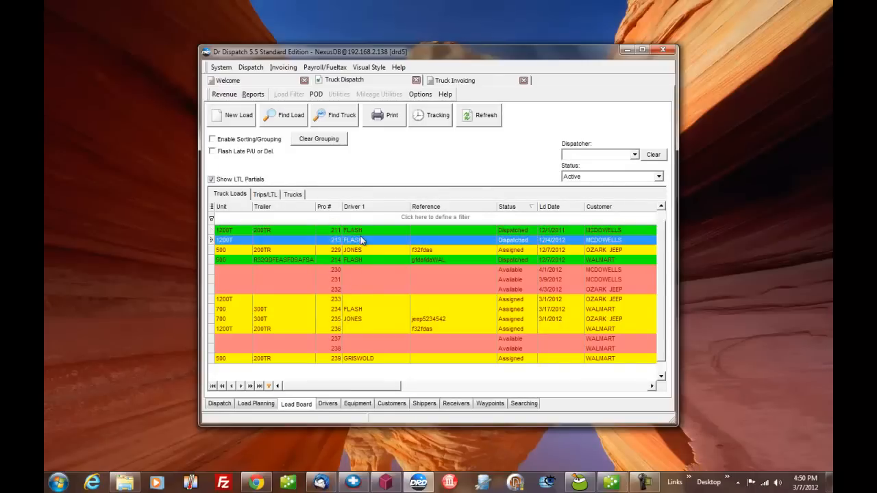
double_click(361, 239)
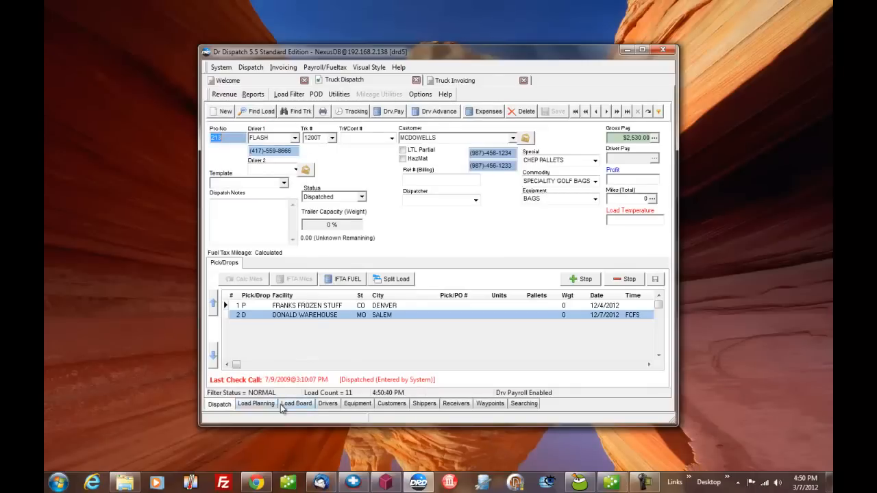
click(323, 112)
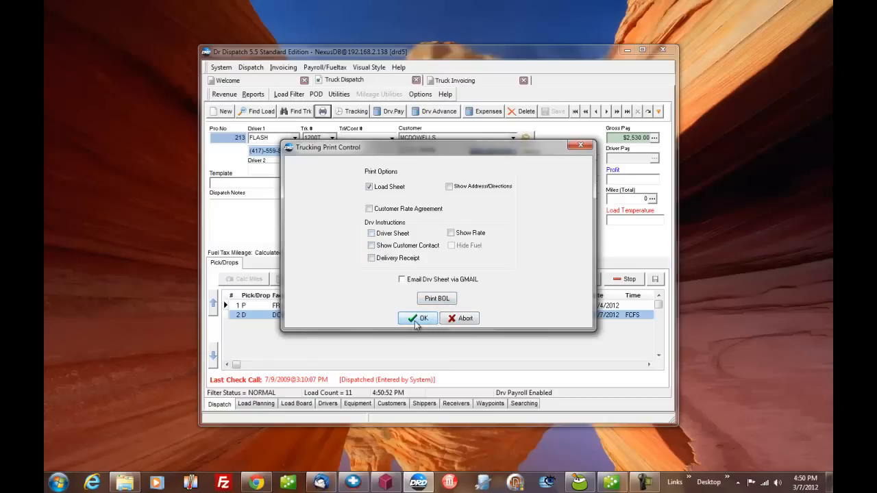
click(457, 320)
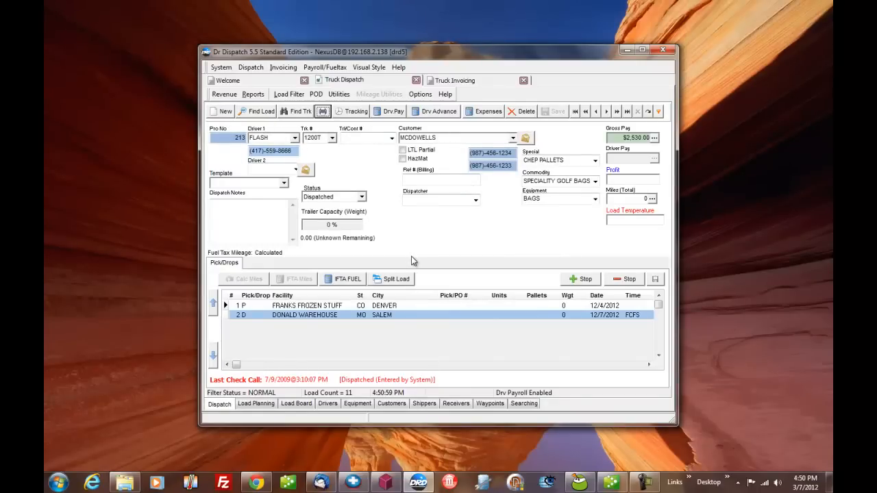
In Truck Invoicing, select all loads and turn off Print Preview and Print Paper Copy.
click(449, 82)
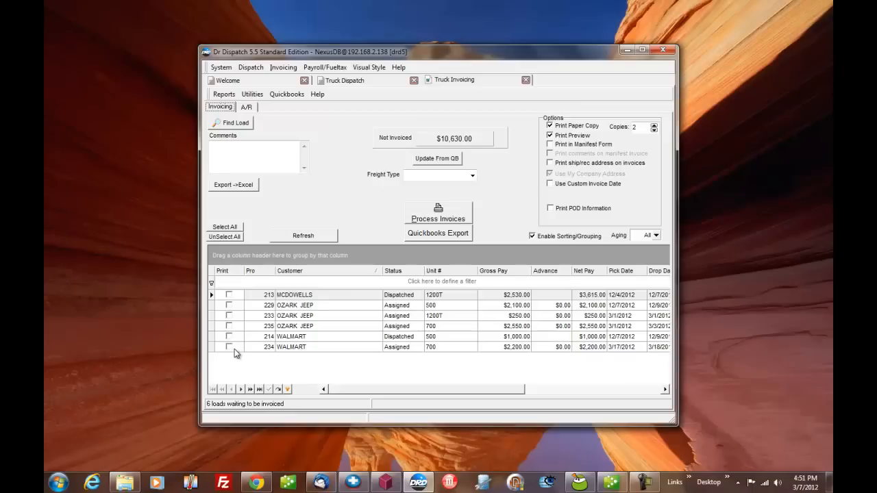
click(230, 227)
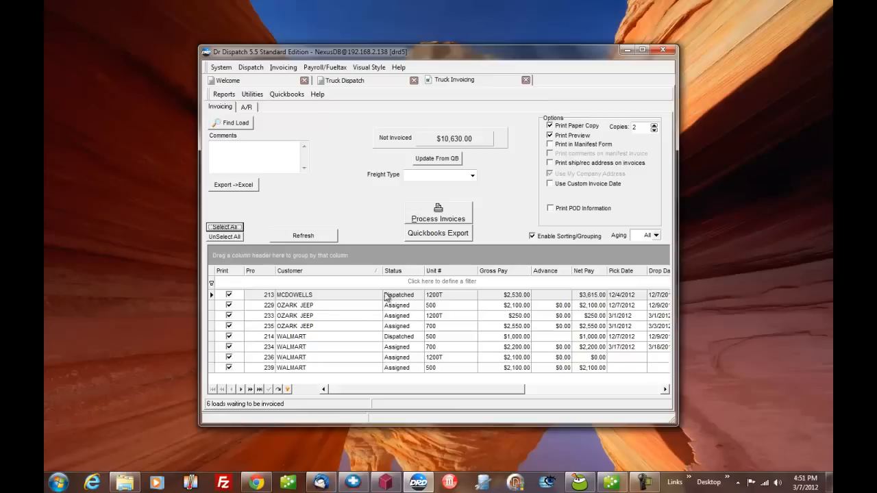
click(550, 137)
click(551, 137)
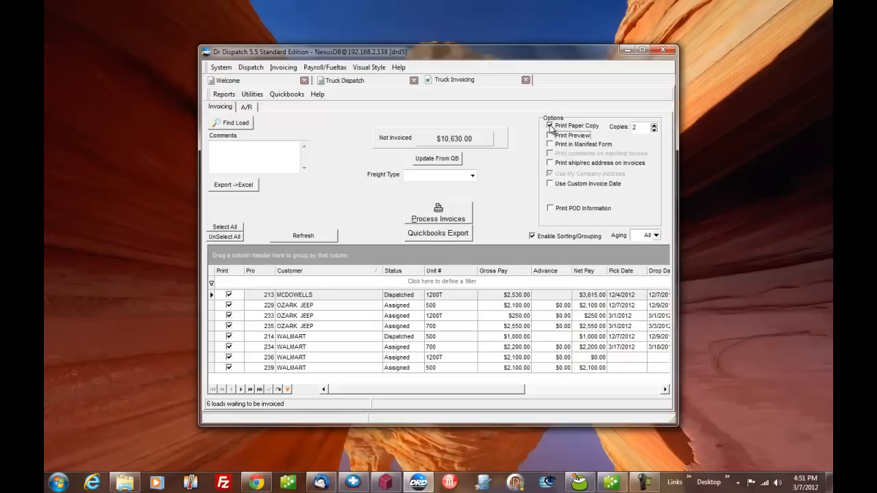
click(550, 126)
Open the QuickBooks Export window for the selected loads.
click(453, 233)
click(435, 380)
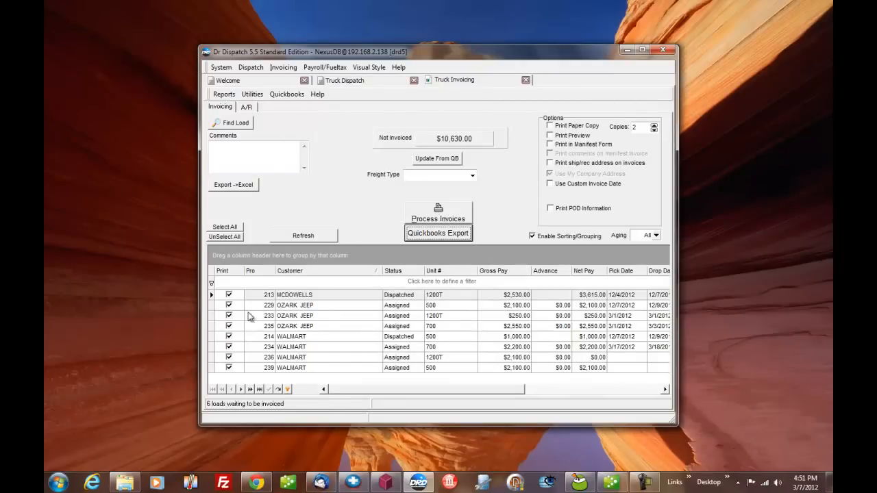
click(432, 221)
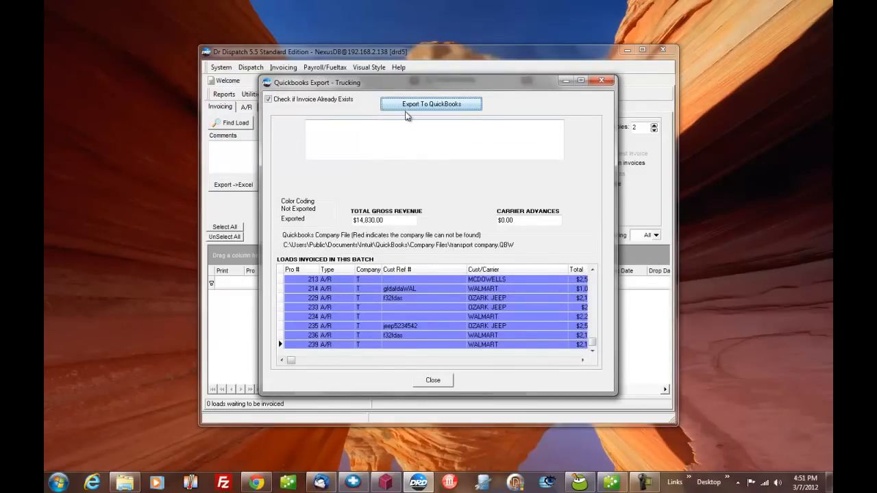
Check the A/R Aging Detail report in QuickBooks, go to Home, and minimize QuickBooks.
click(612, 483)
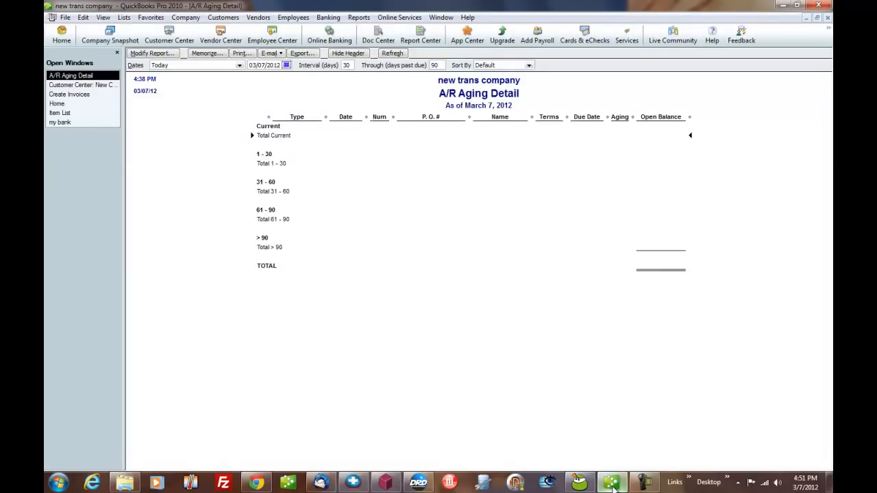
click(612, 484)
click(612, 484)
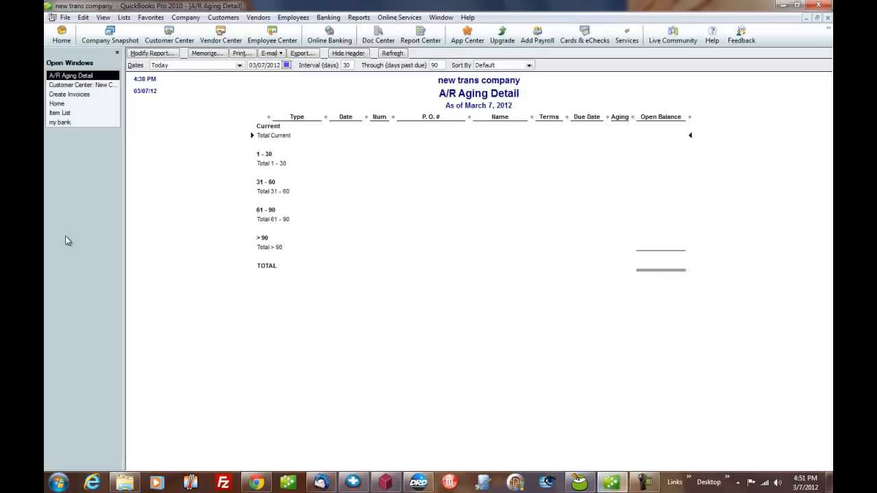
click(60, 103)
click(782, 5)
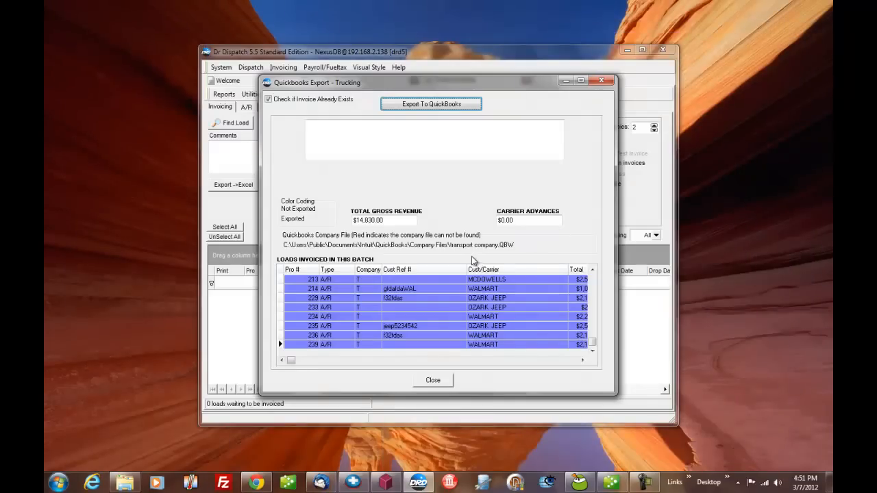
Export the loads to QuickBooks, print the export report, confirm it printed, and close the export window.
click(432, 106)
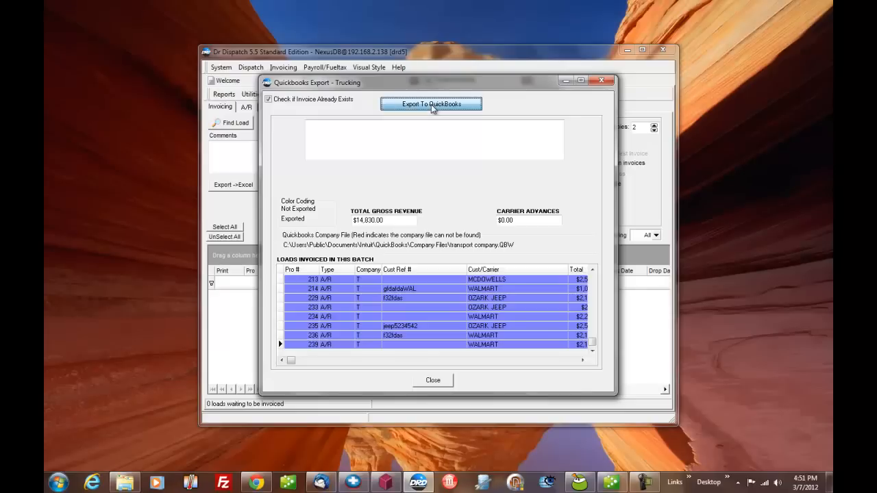
click(434, 276)
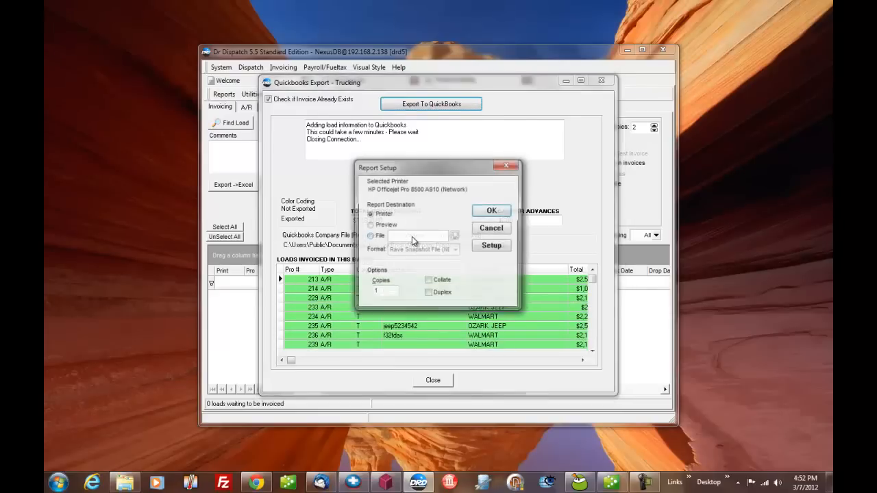
click(491, 212)
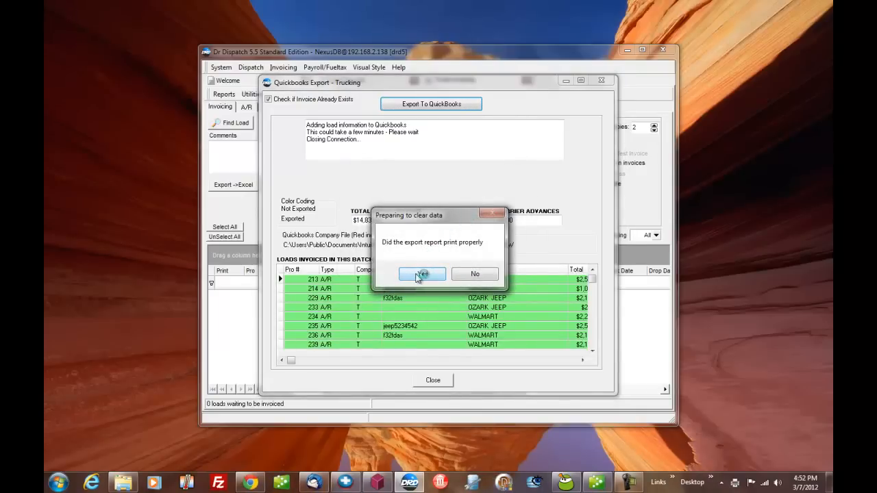
click(420, 274)
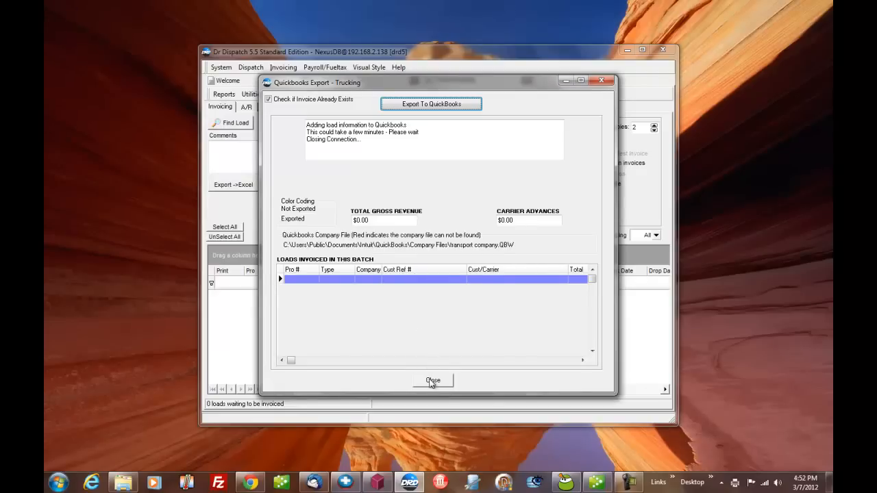
click(432, 381)
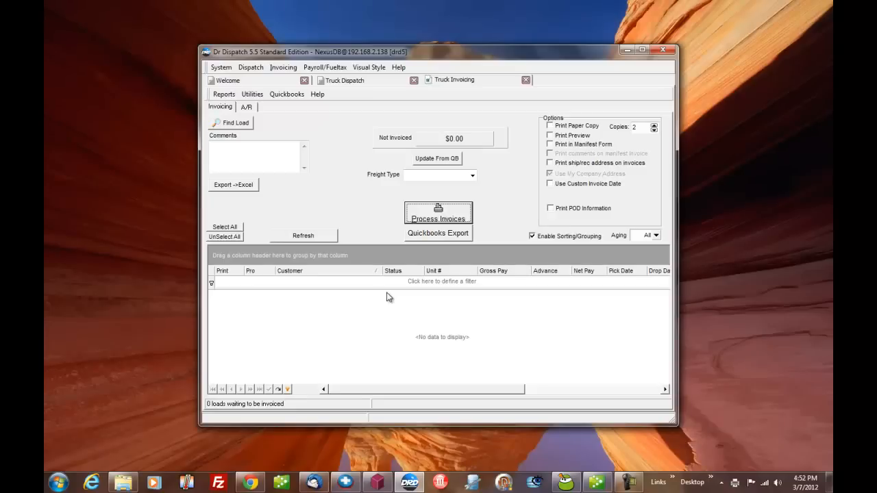
Switch to QuickBooks and review the exported invoices for OZARK JEEP and MCDOWELLS in the Customer Center.
click(597, 483)
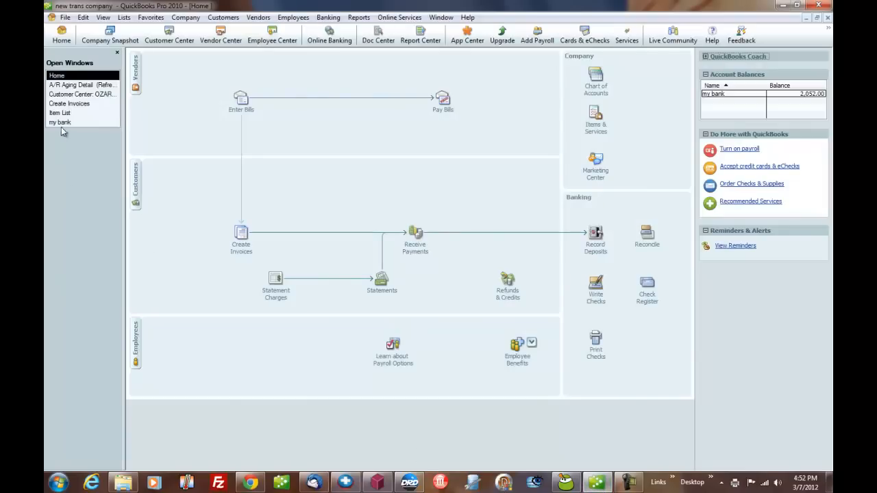
click(90, 97)
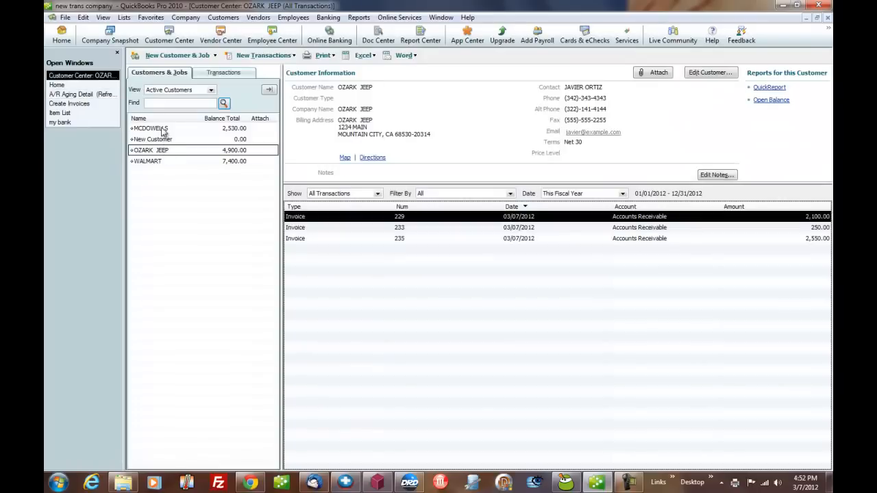
click(157, 130)
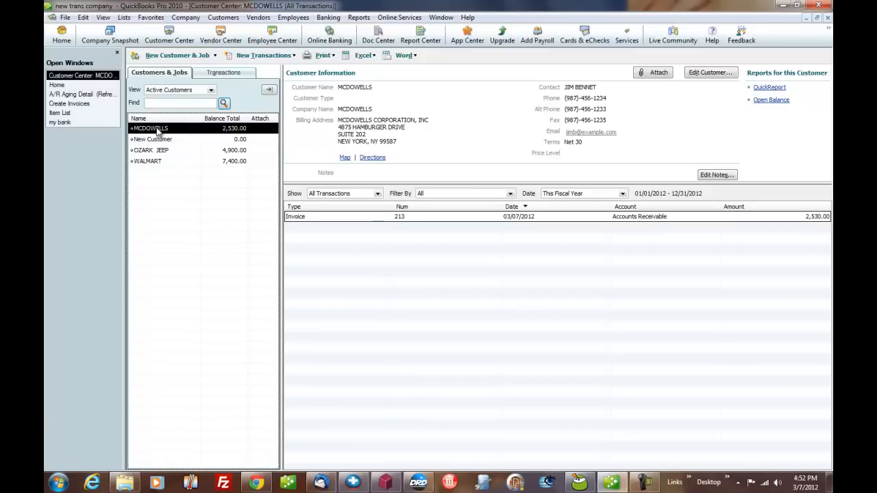
Review the invoices of MCDOWELLS, OZARK JEEP and WALMART in the Customer Center, and open WALMART's invoice 234.
click(315, 218)
click(170, 151)
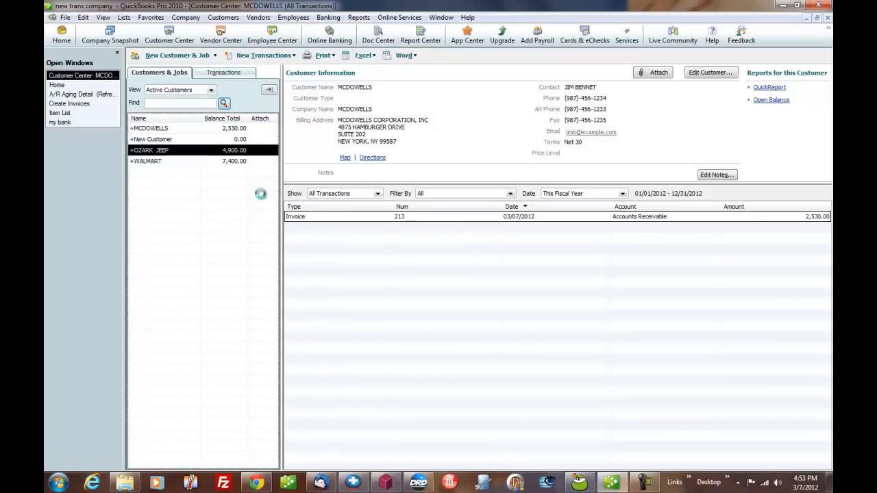
click(165, 159)
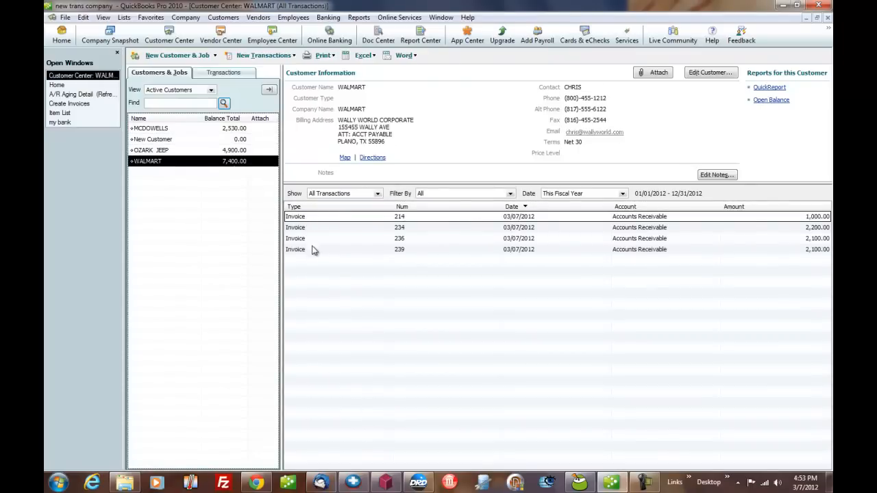
double_click(316, 228)
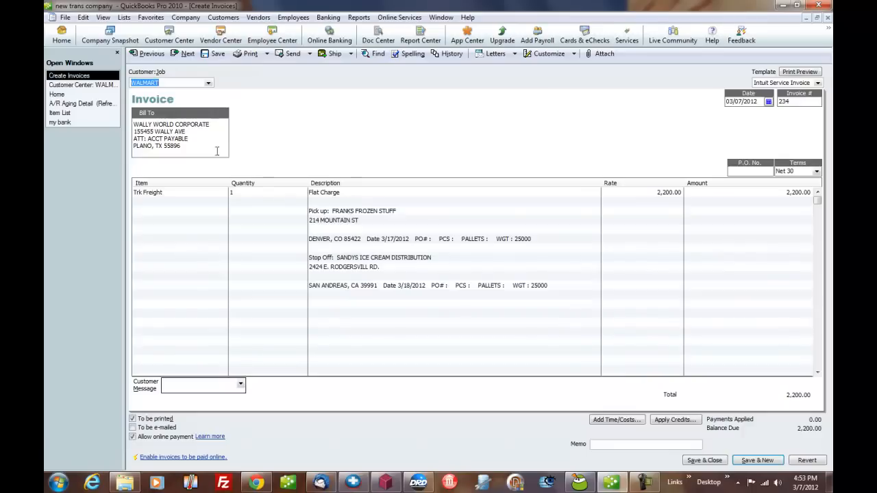
click(69, 93)
click(136, 74)
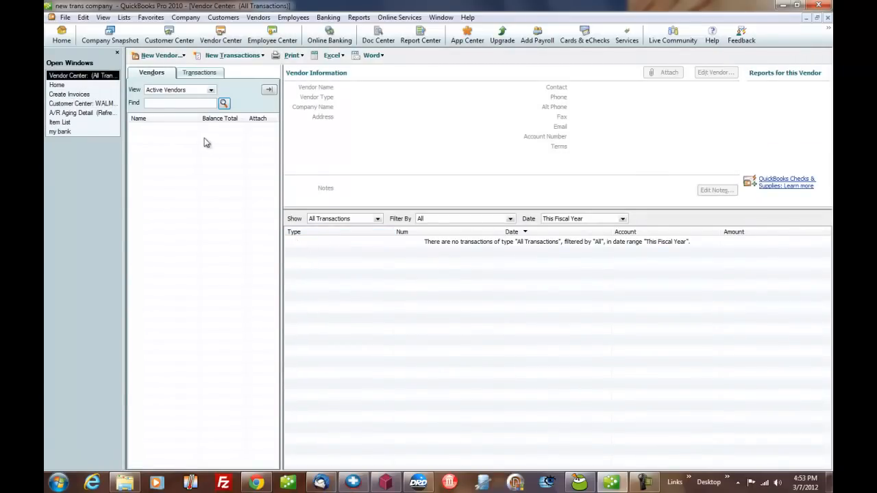
click(358, 17)
mouse_move(386, 99)
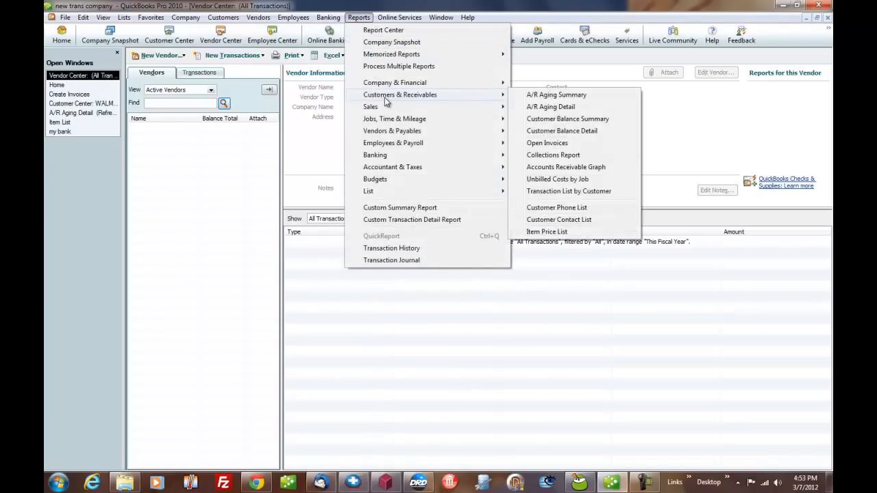
click(79, 210)
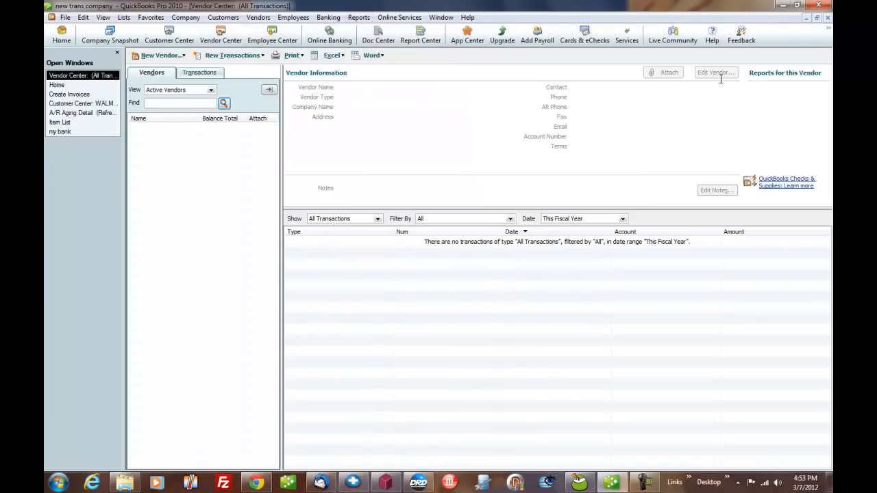
click(782, 7)
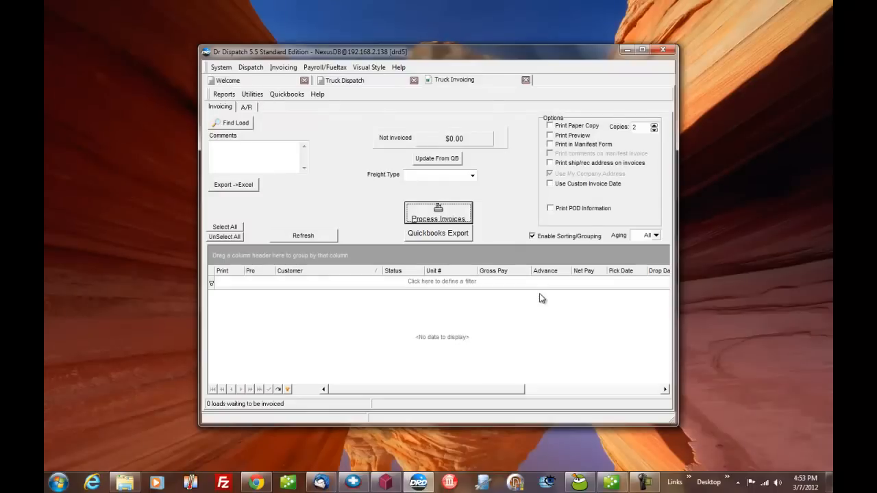
click(607, 481)
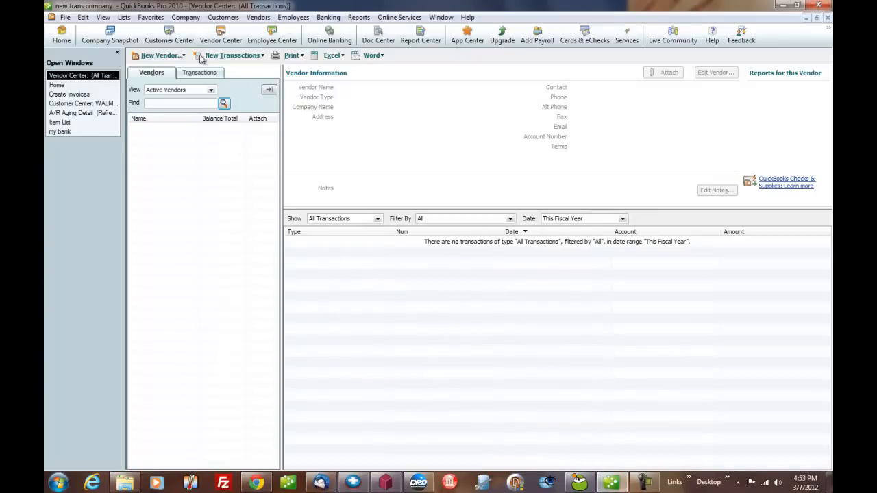
Open the A/R Aging Detail report from the Customers & Receivables reports.
click(359, 18)
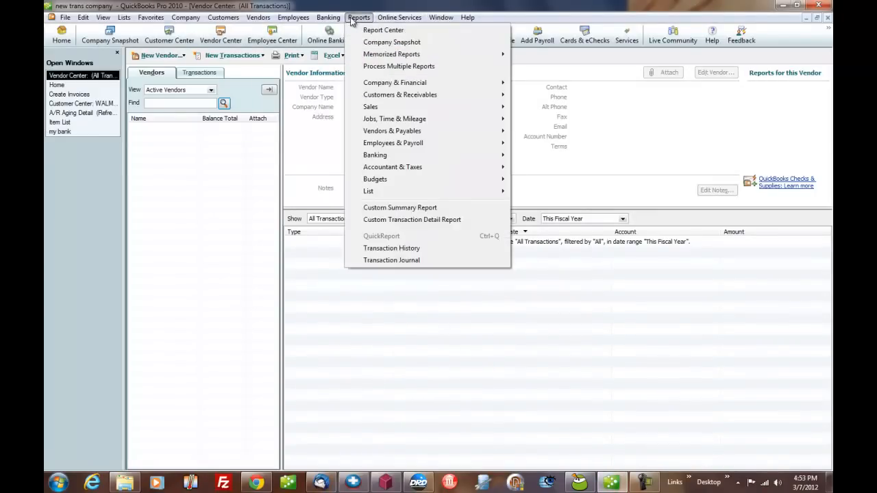
mouse_move(401, 96)
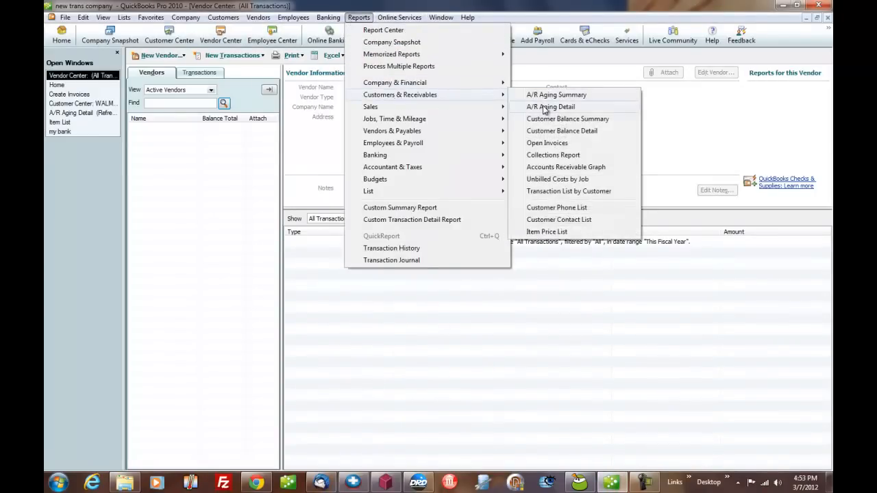
click(546, 108)
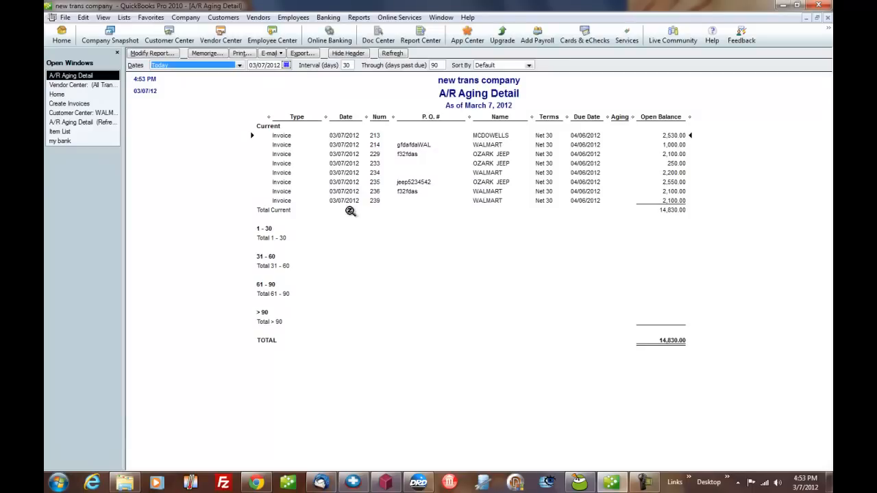